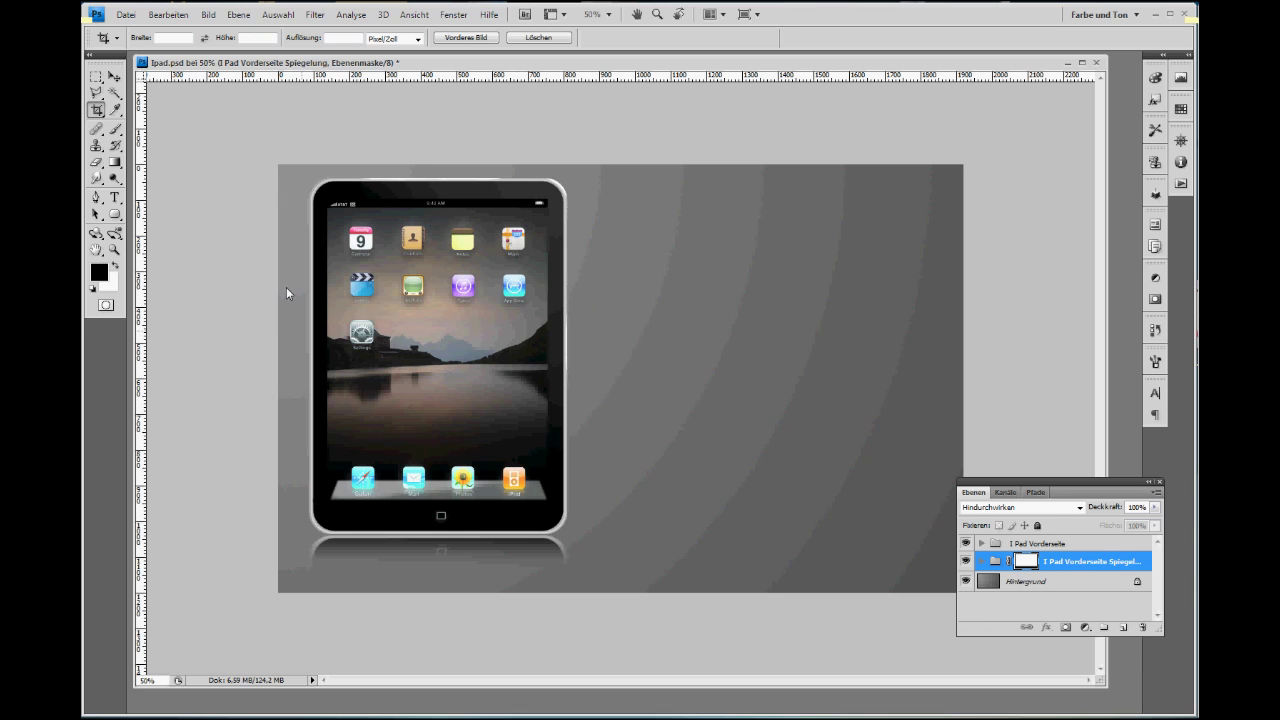
Step: Switch from the Crop Tool to the Rectangular Marquee Tool (M)
key("m")
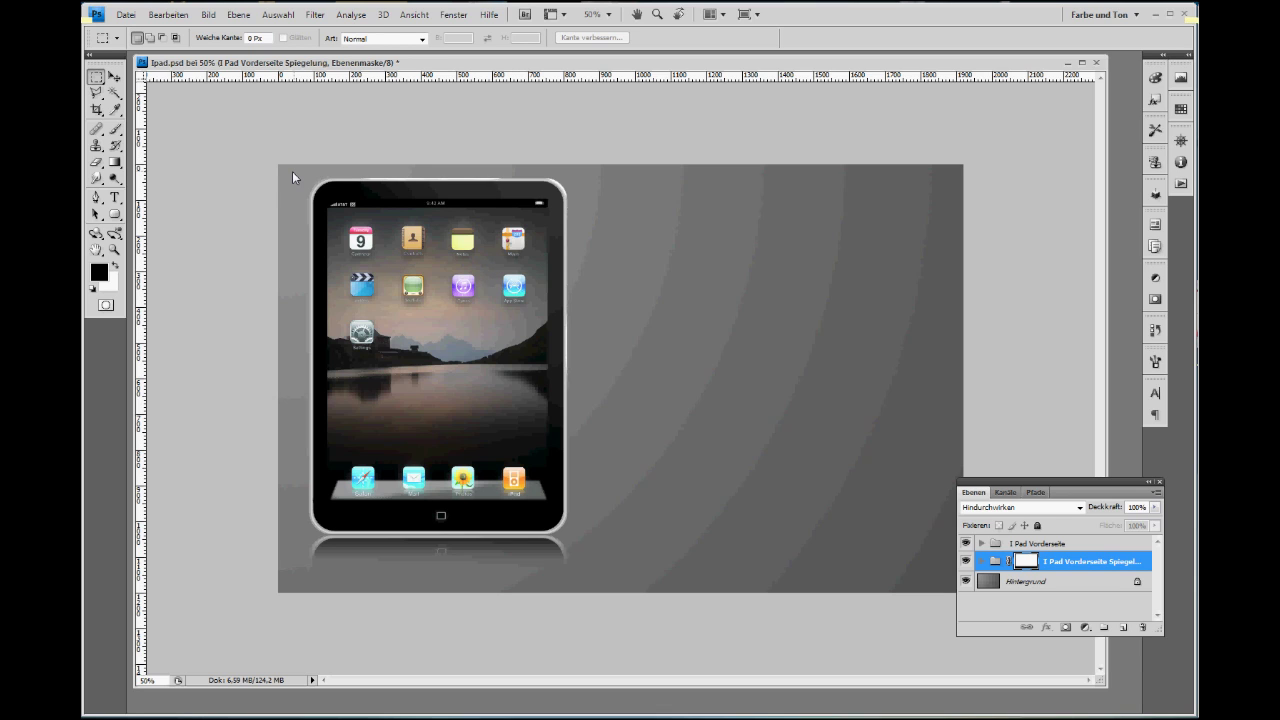
Step: Drag a rectangular selection around the iPad, then clear it
left_click_drag(505, 337, 655, 551)
key("ctrl+z")
left_click(840, 334)
Step: Expand the I Pad Vorderseite group and its Rahmen subgroup in the Layers panel
left_click(982, 543)
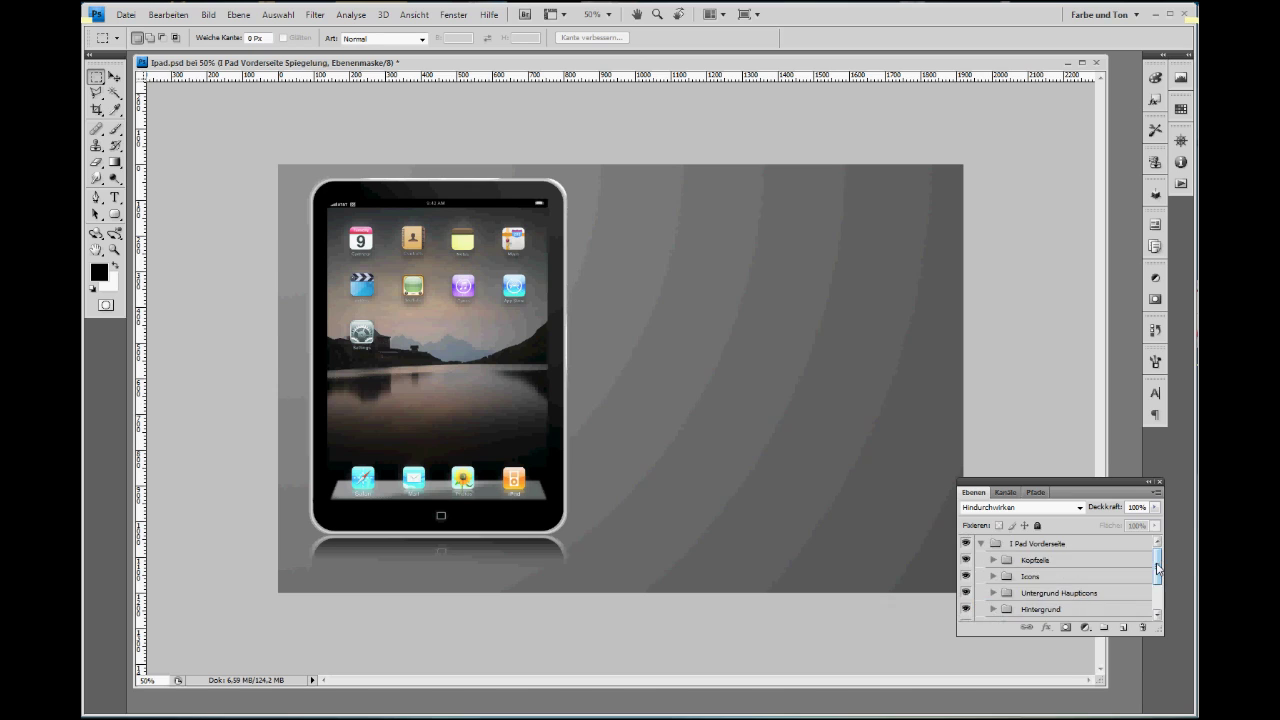
scroll(992, 593, "down", 2)
left_click(993, 586)
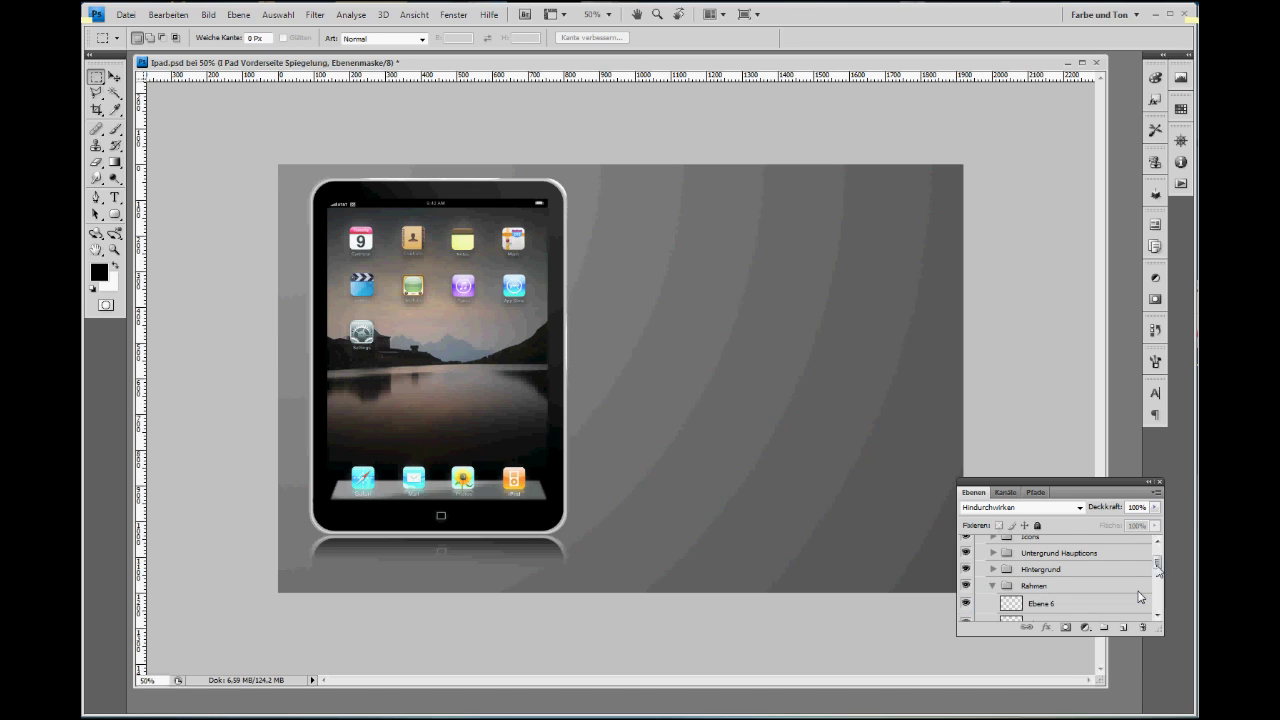
scroll(1158, 572, "down", 2)
left_click_drag(1159, 575, 1164, 602)
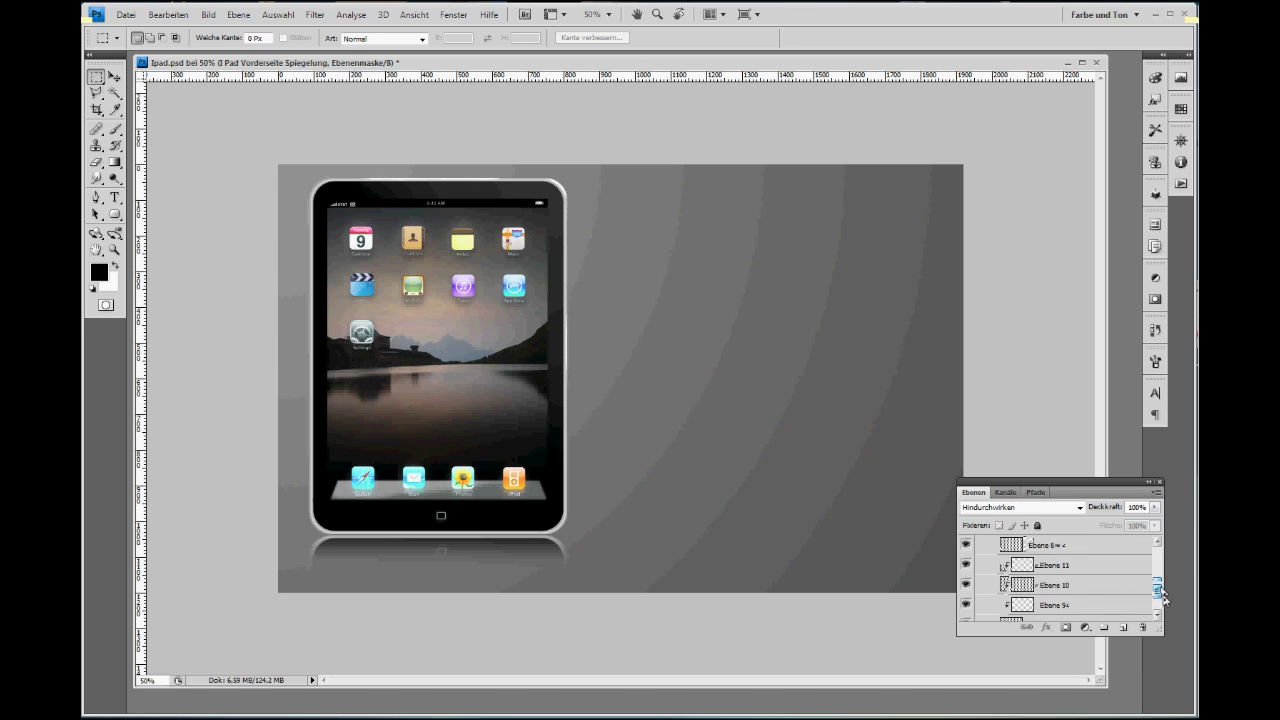
scroll(1008, 590, "down", 1)
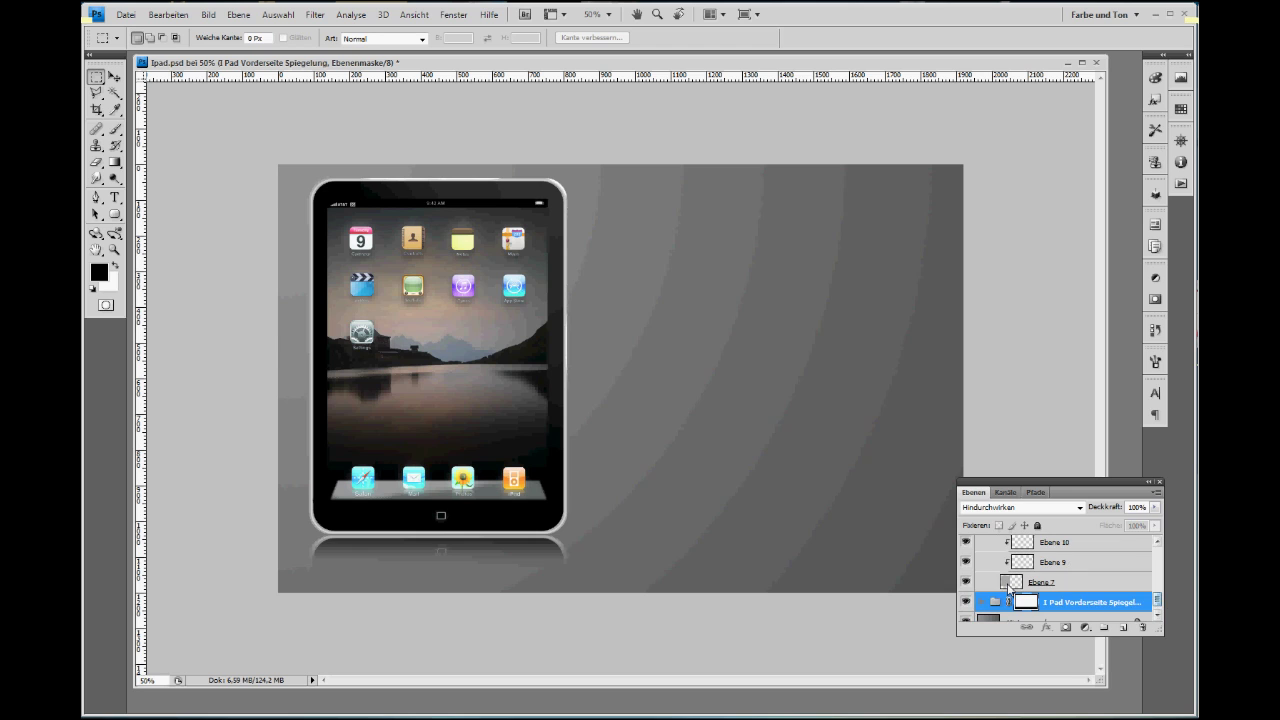
left_click(966, 582, "alt")
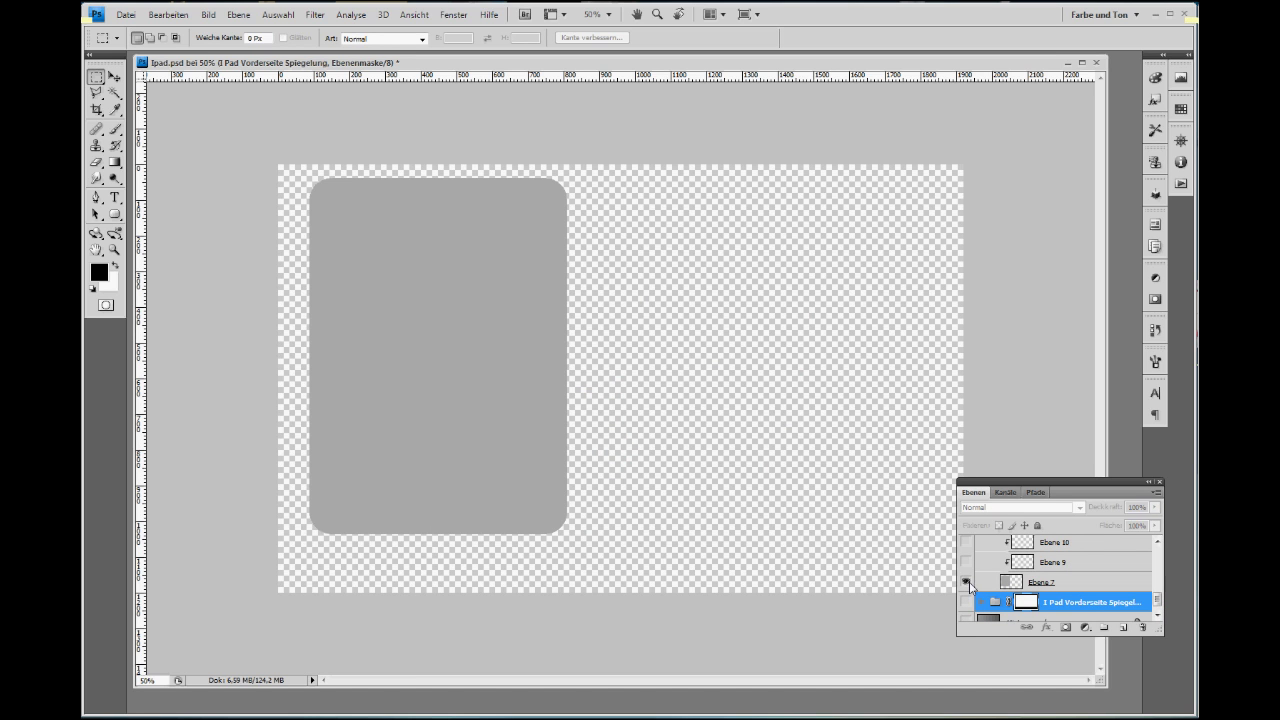
left_click(968, 586, "alt")
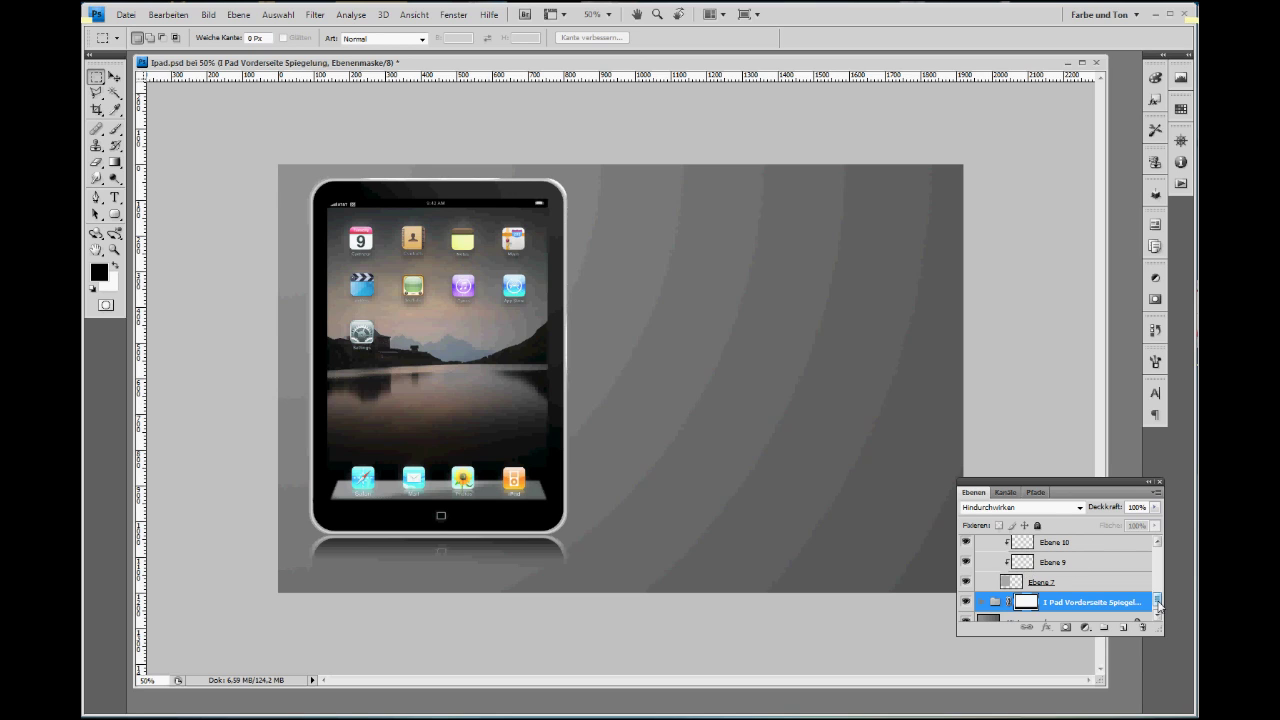
scroll(1159, 606, "up", 1)
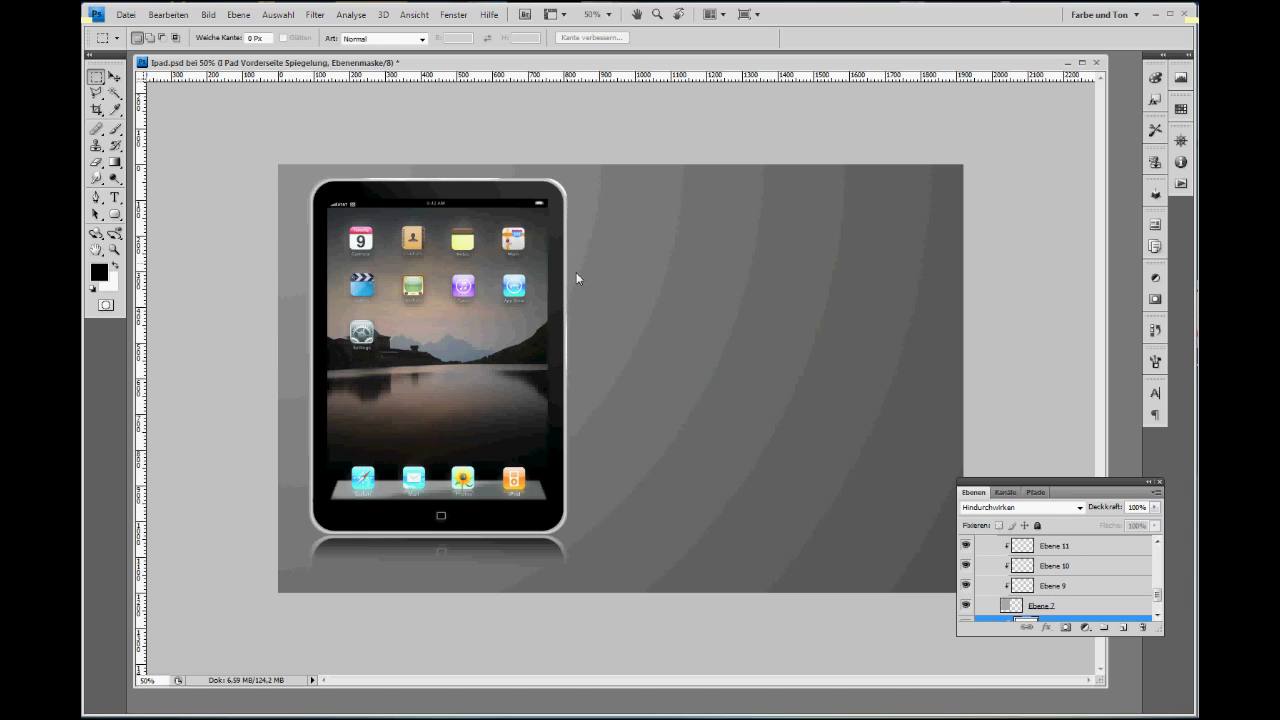
left_click(967, 589)
left_click(966, 587)
left_click(1157, 542)
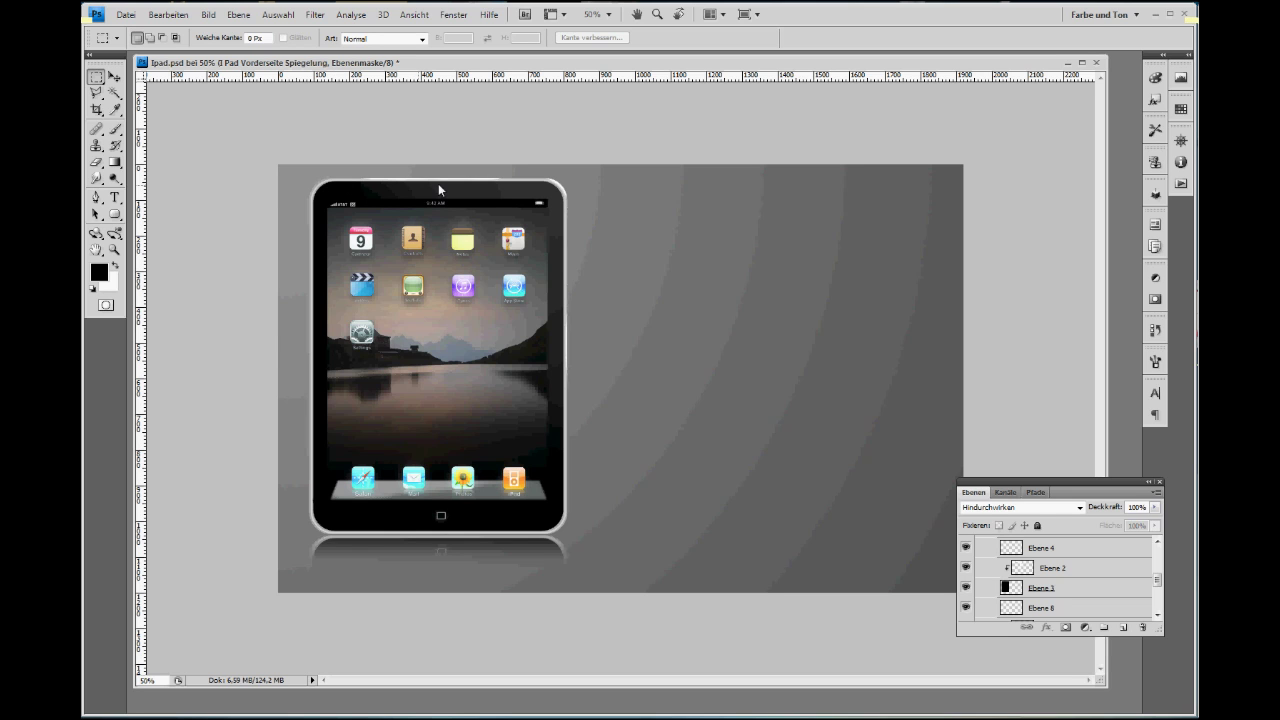
left_click(967, 586, "alt")
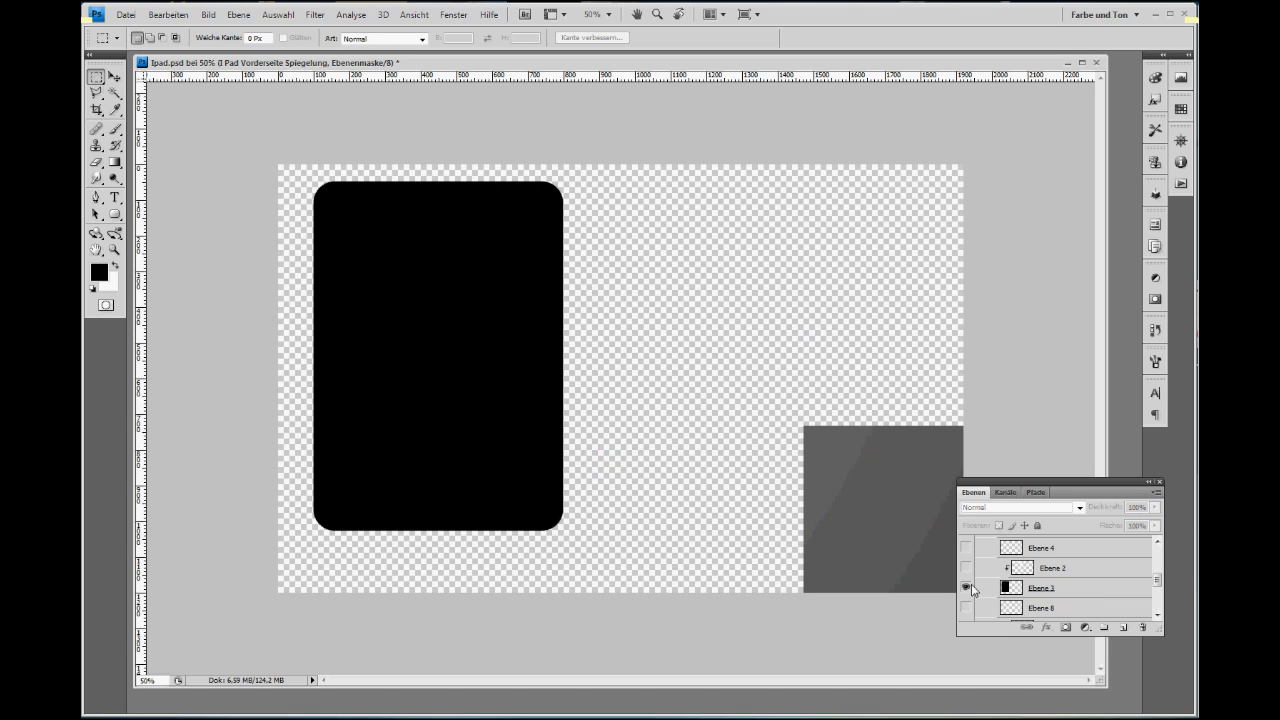
left_click(967, 587, "alt")
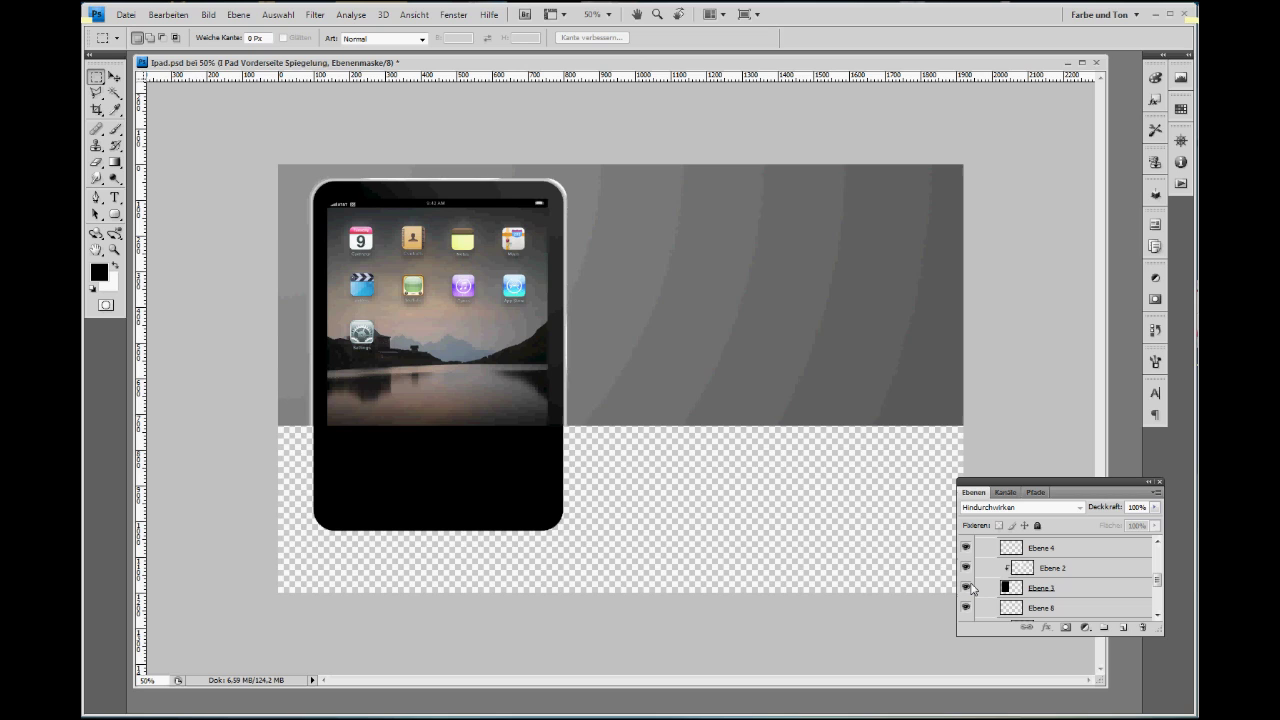
left_click(967, 569)
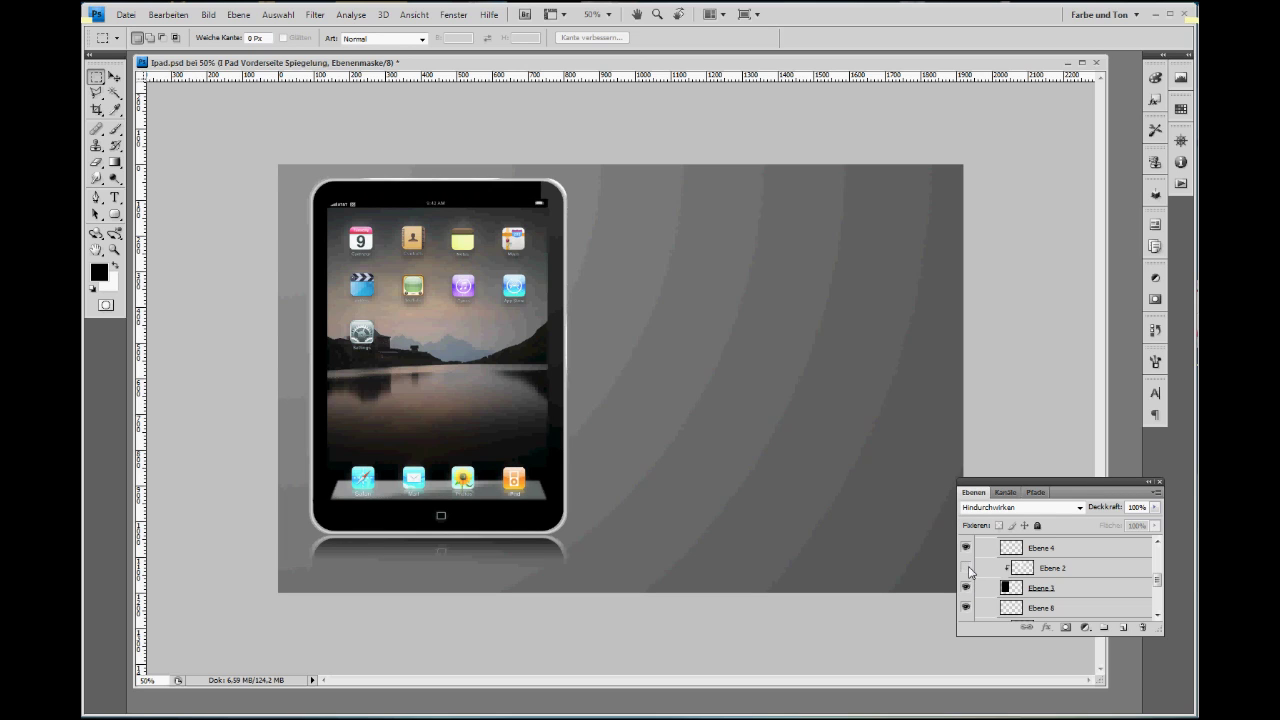
left_click(967, 569)
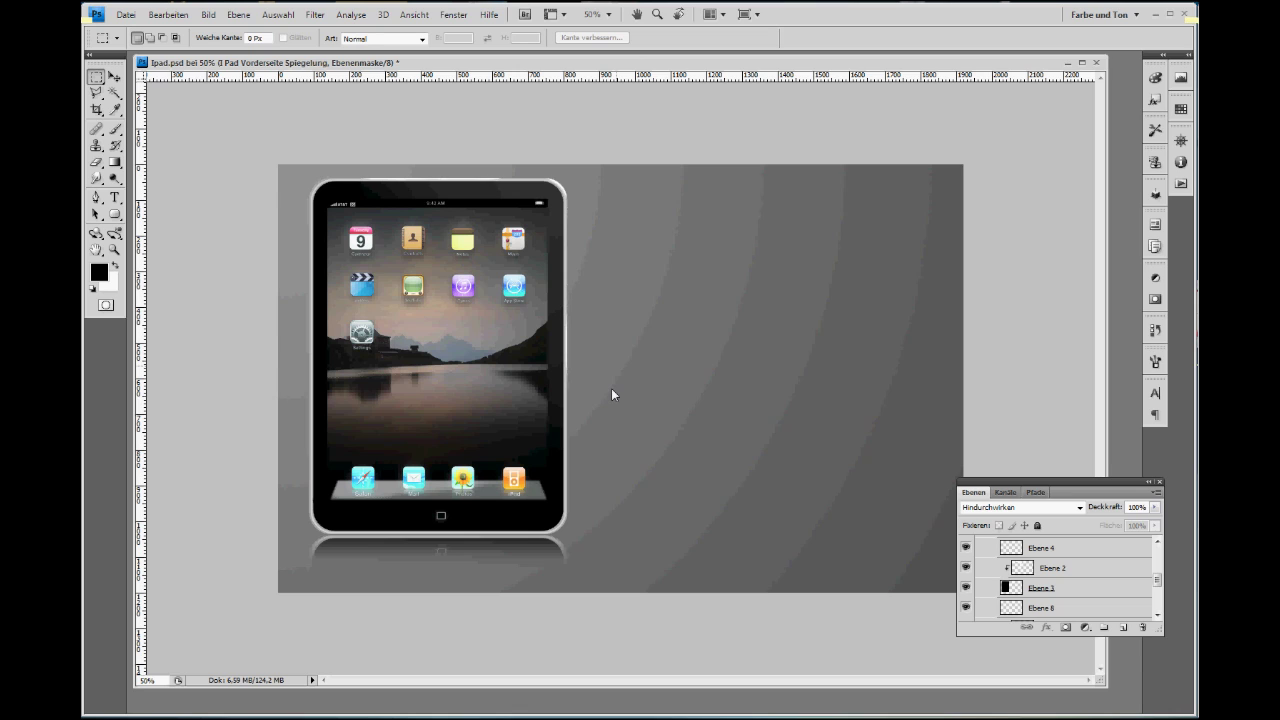
left_click(1157, 542)
left_click(967, 596)
left_click(966, 597)
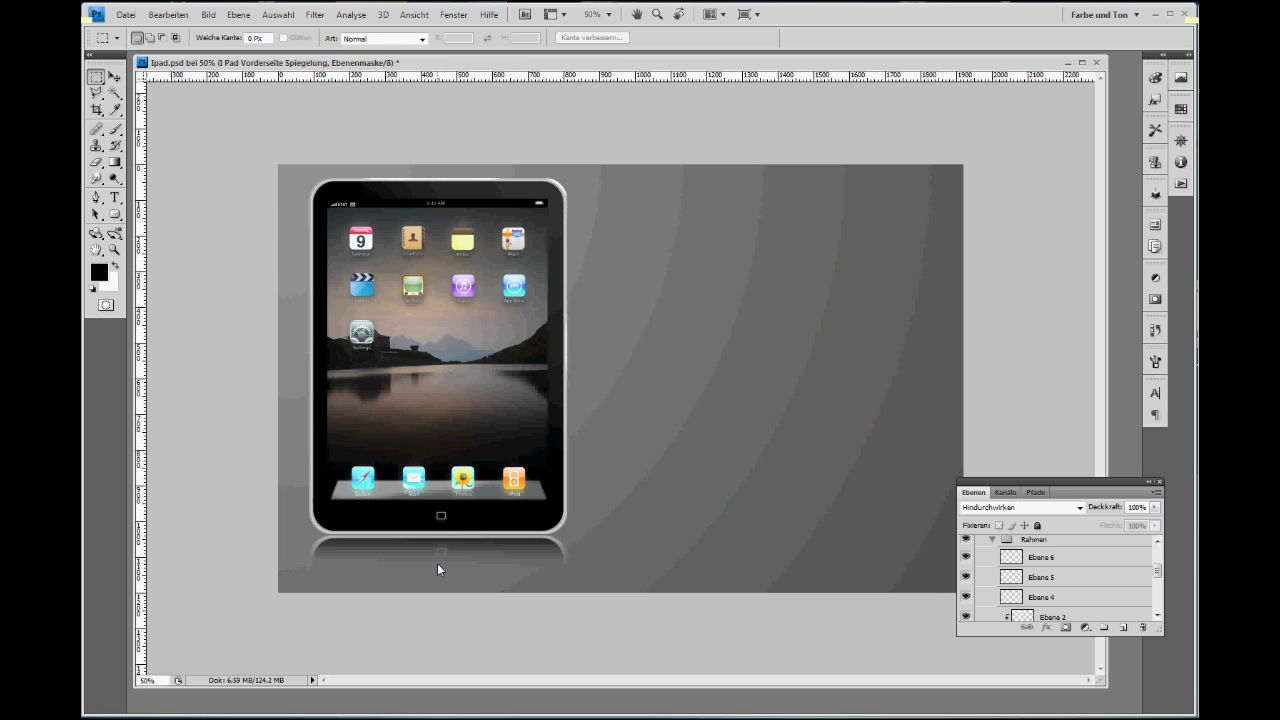
key("ctrl+plus")
key("ctrl+plus")
key("ctrl+plus")
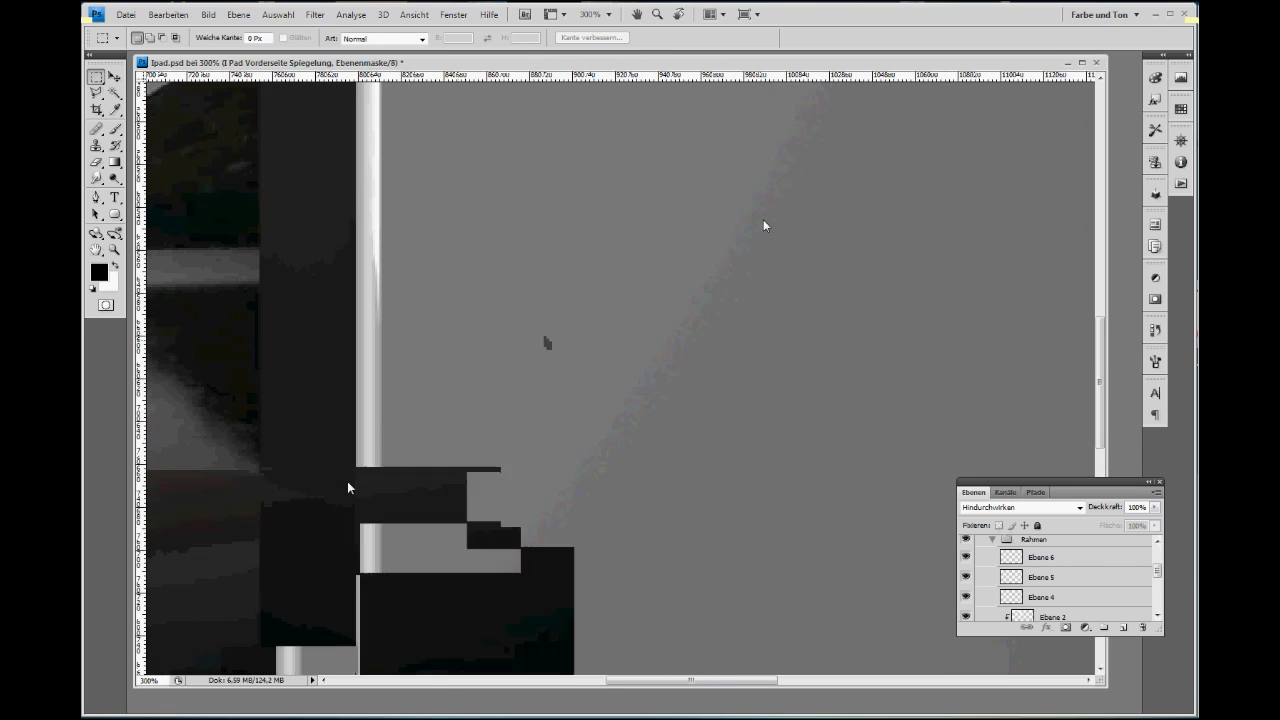
key("ctrl+plus")
scroll(479, 383, "down", 3)
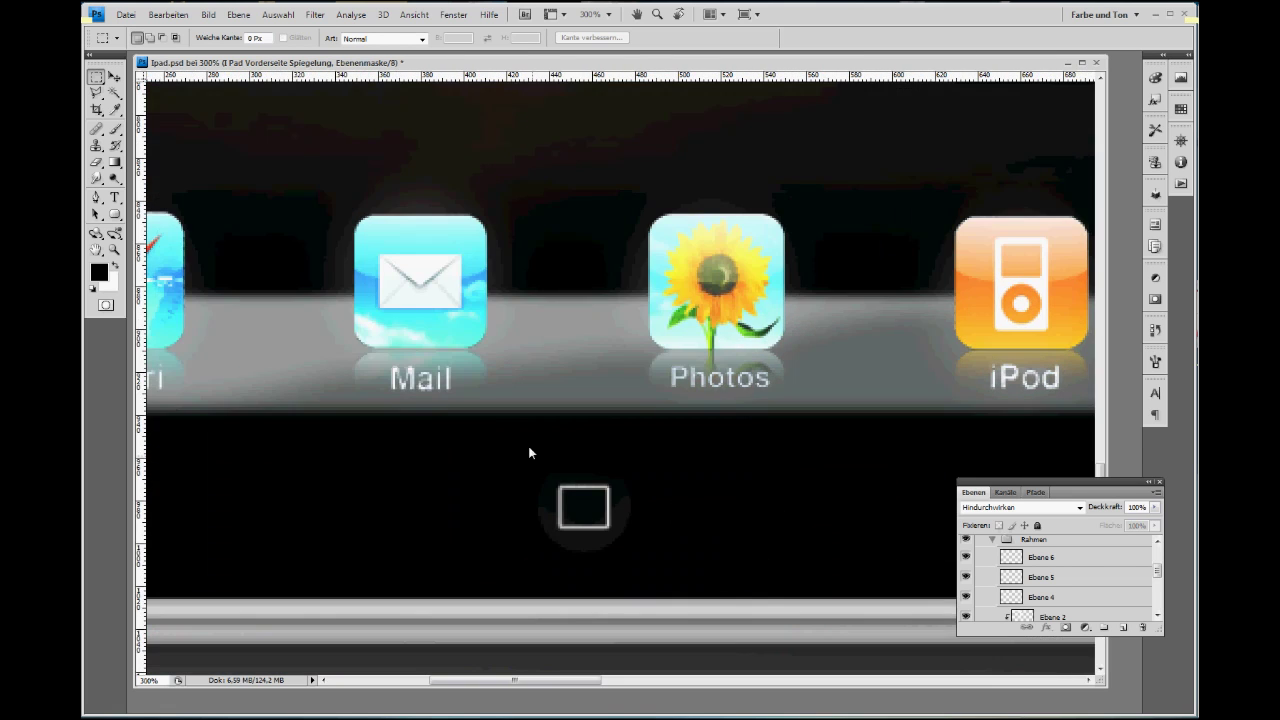
scroll(530, 453, "down", 2)
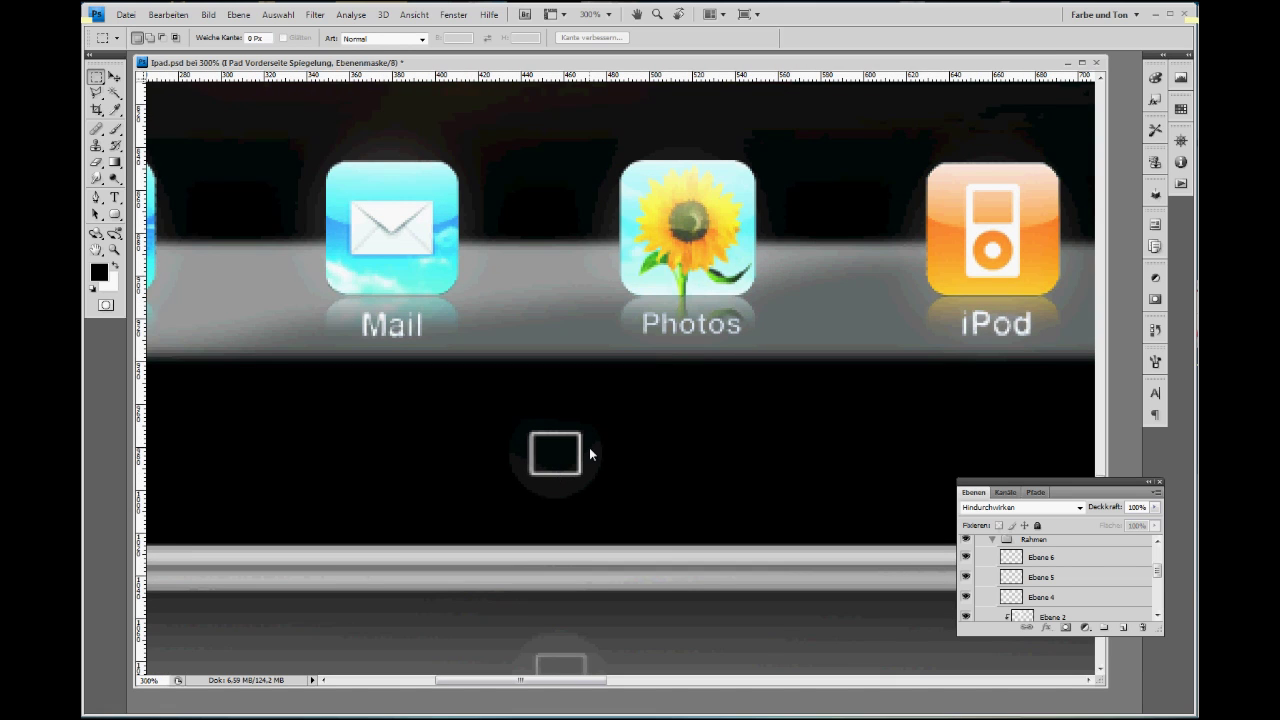
key("ctrl+minus")
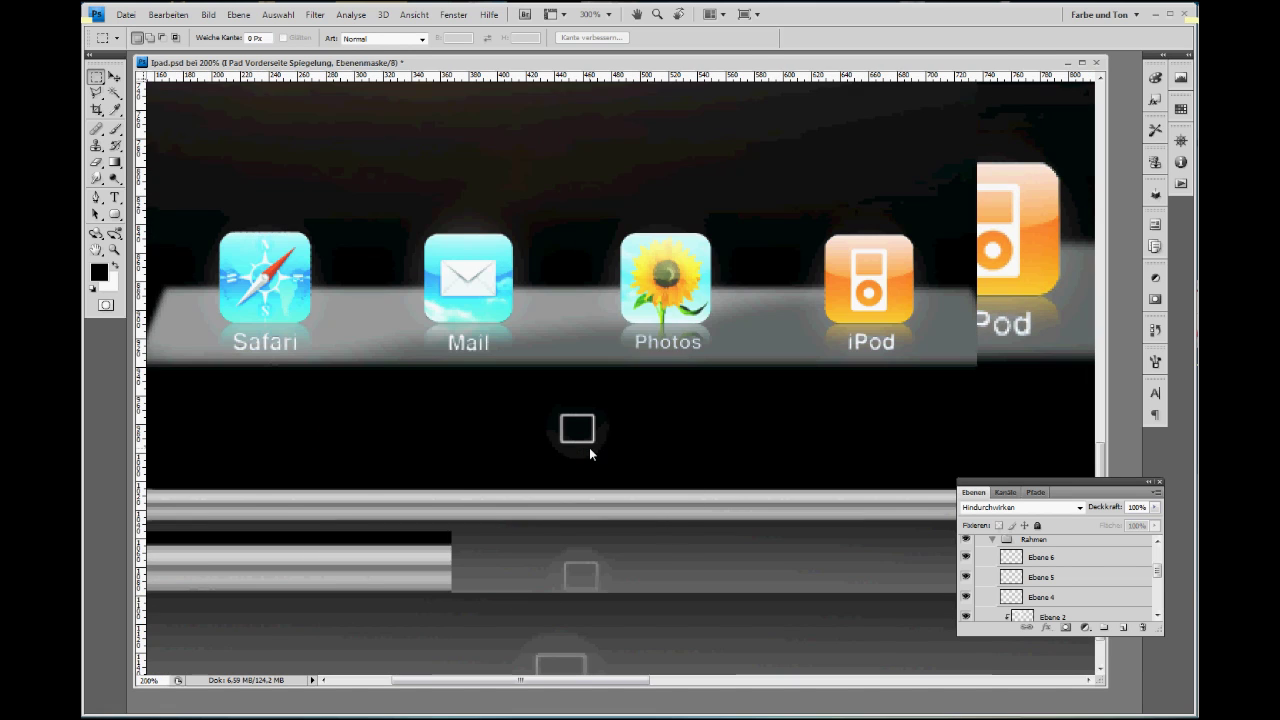
key("ctrl+0")
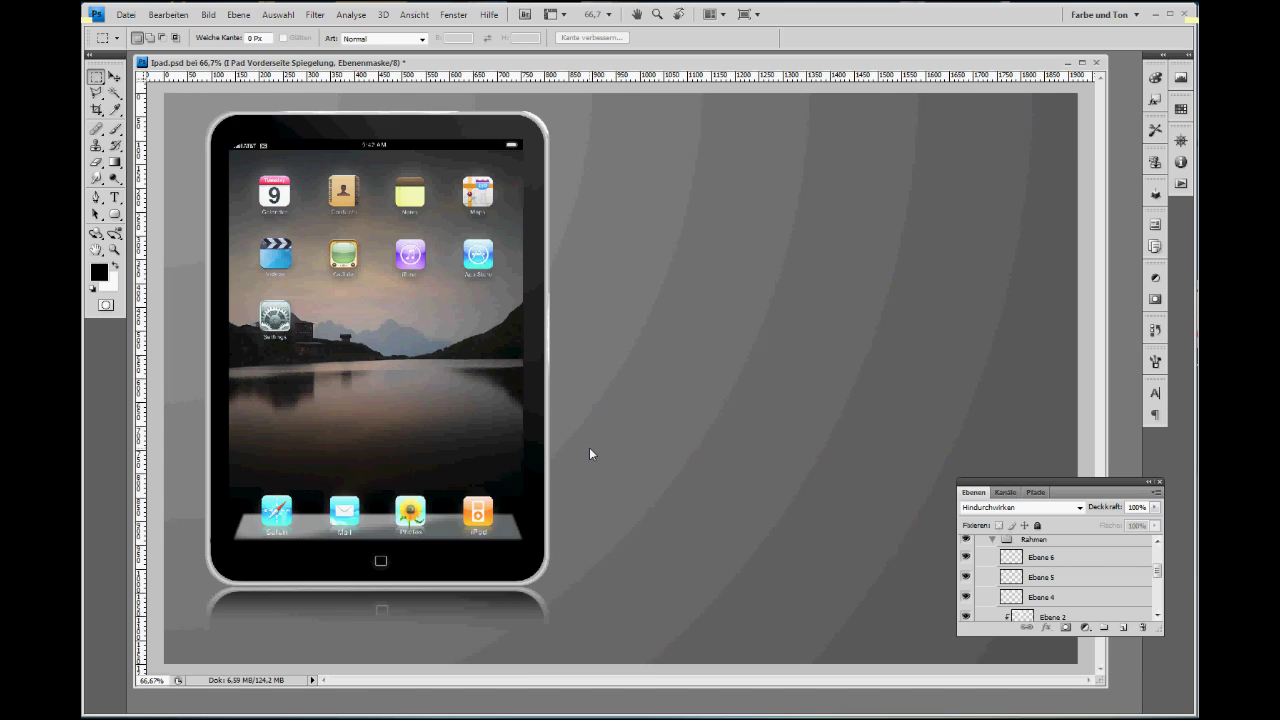
key("ctrl+minus")
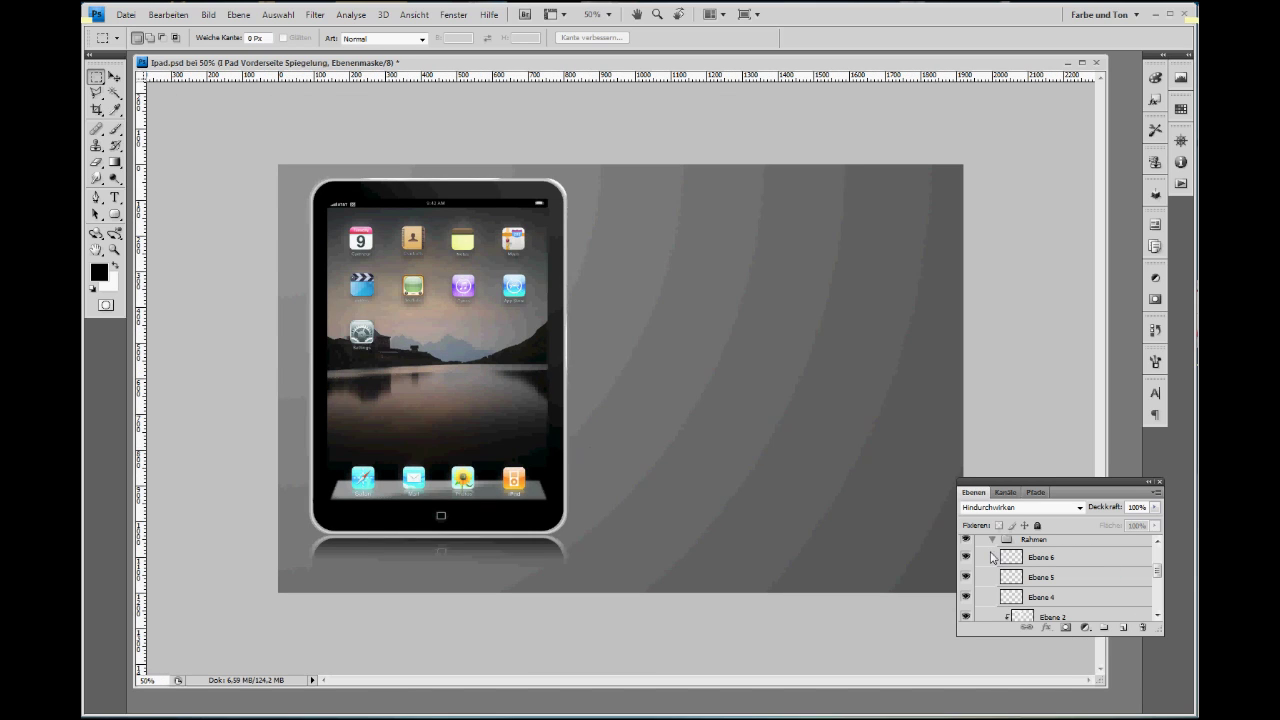
Step: Collapse the Rahmen group and expand the Hintergrund group to browse its layers
left_click(992, 540)
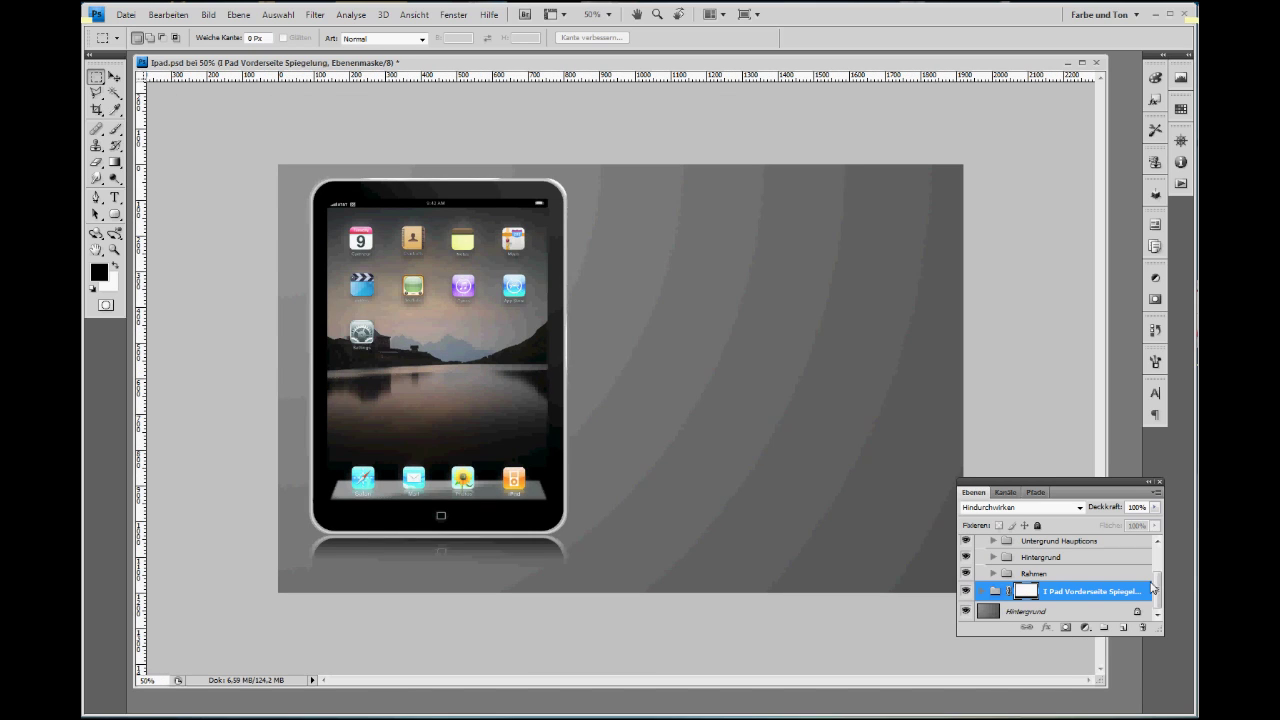
left_click(992, 557)
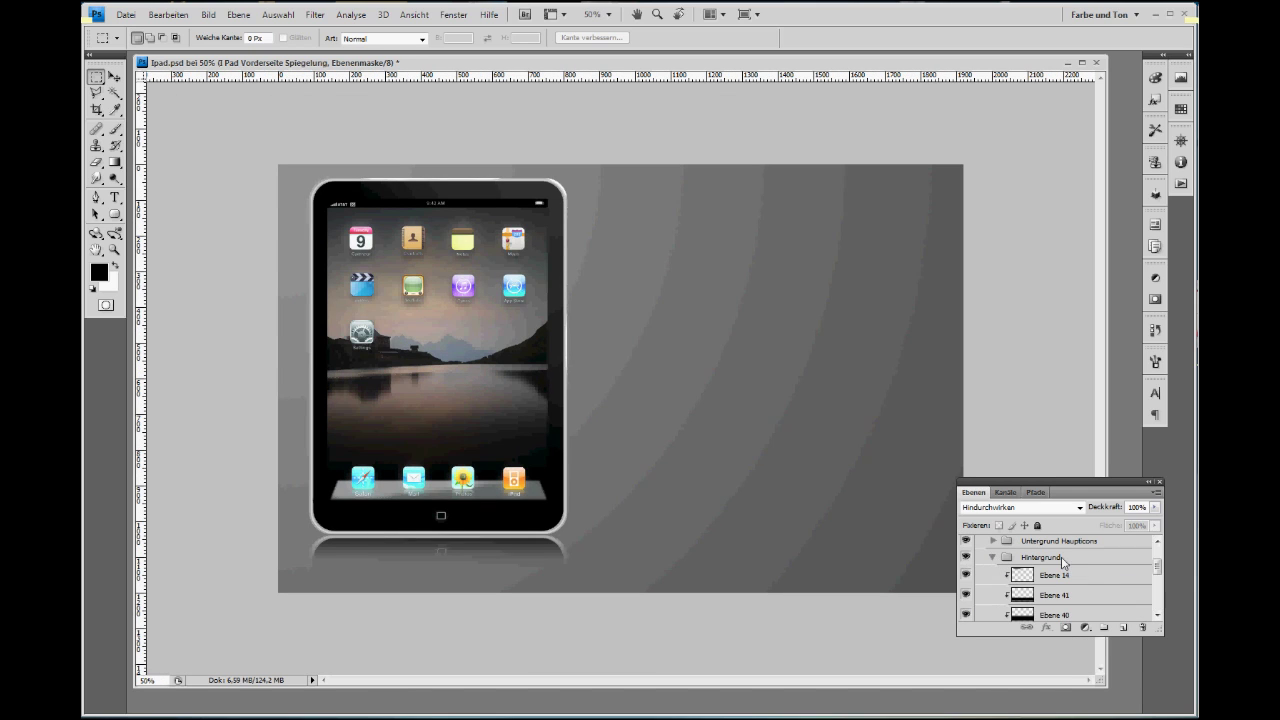
left_click(1157, 615)
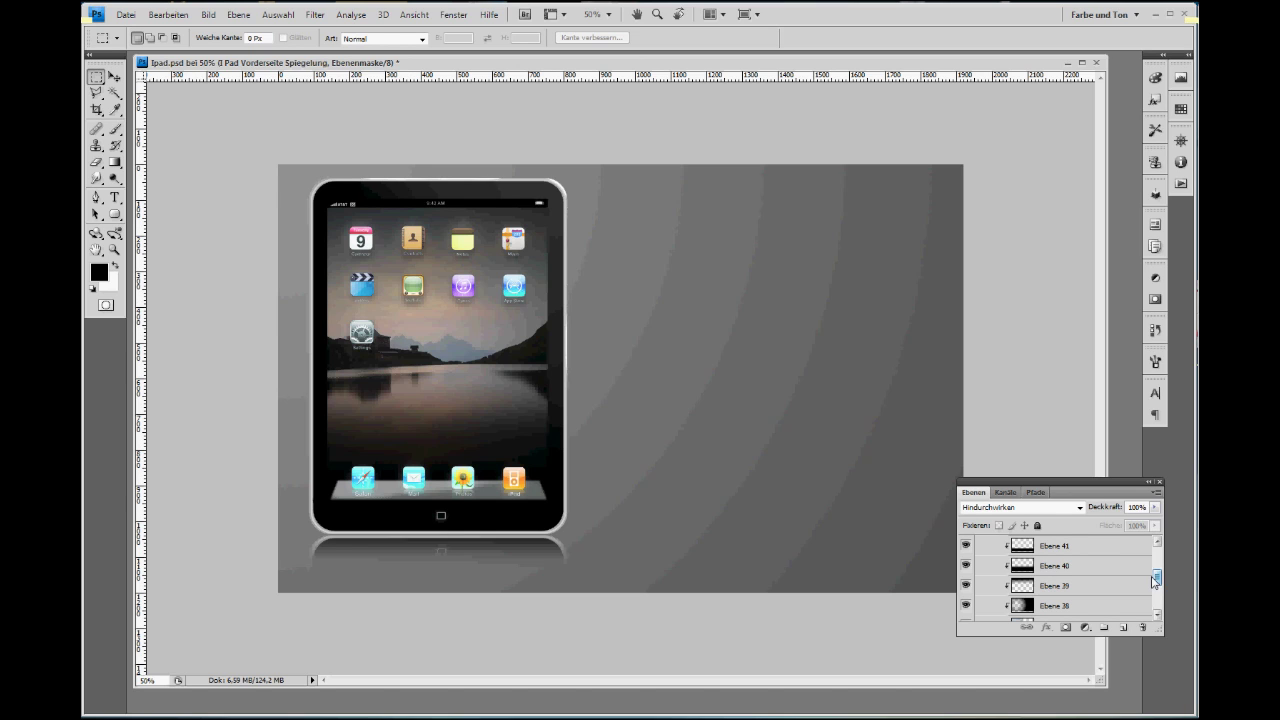
scroll(1157, 580, "down", 2)
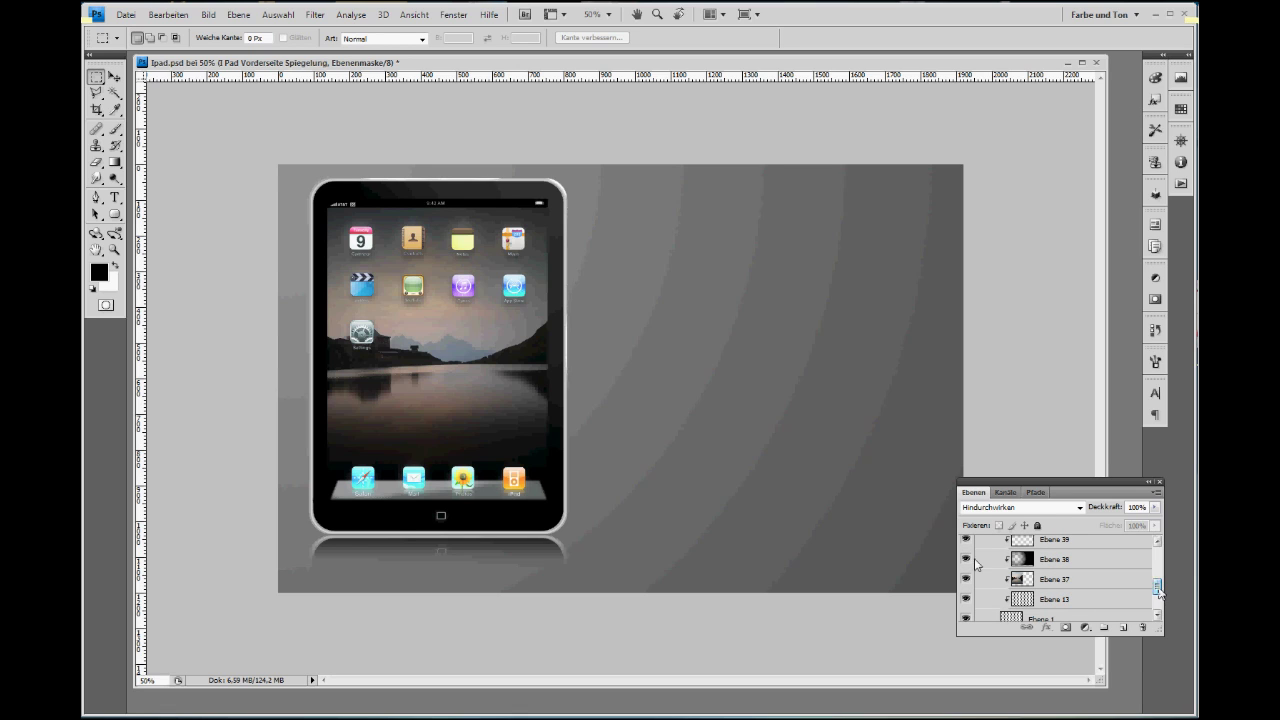
left_click_drag(1158, 591, 1066, 580)
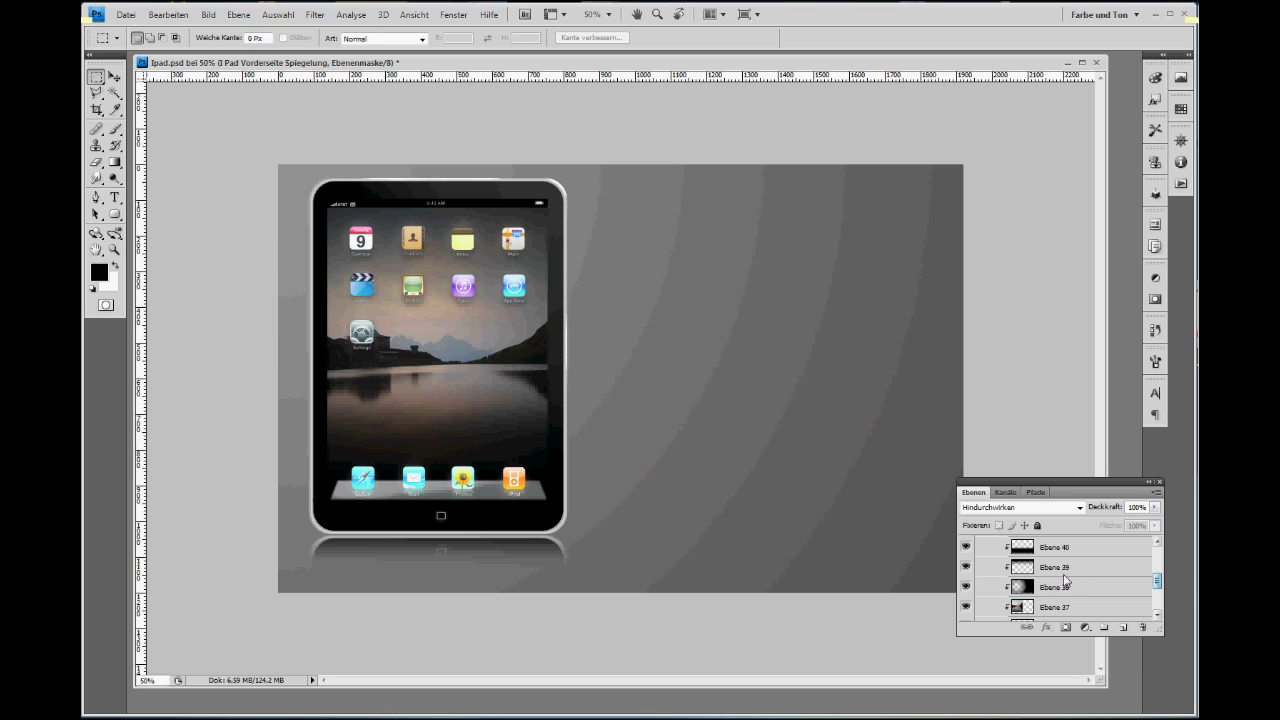
scroll(1098, 598, "down", 1)
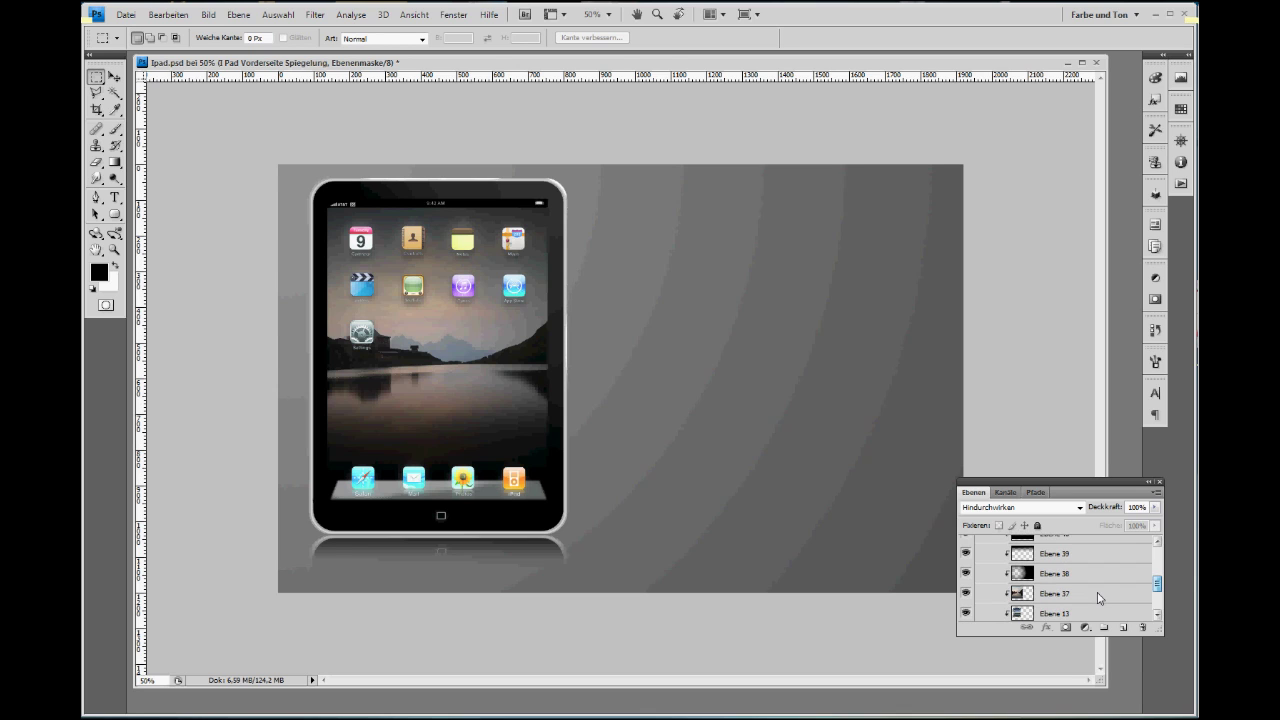
Step: Toggle Ebene 38's visibility off and on, then collapse the Hintergrund group
left_click(966, 574)
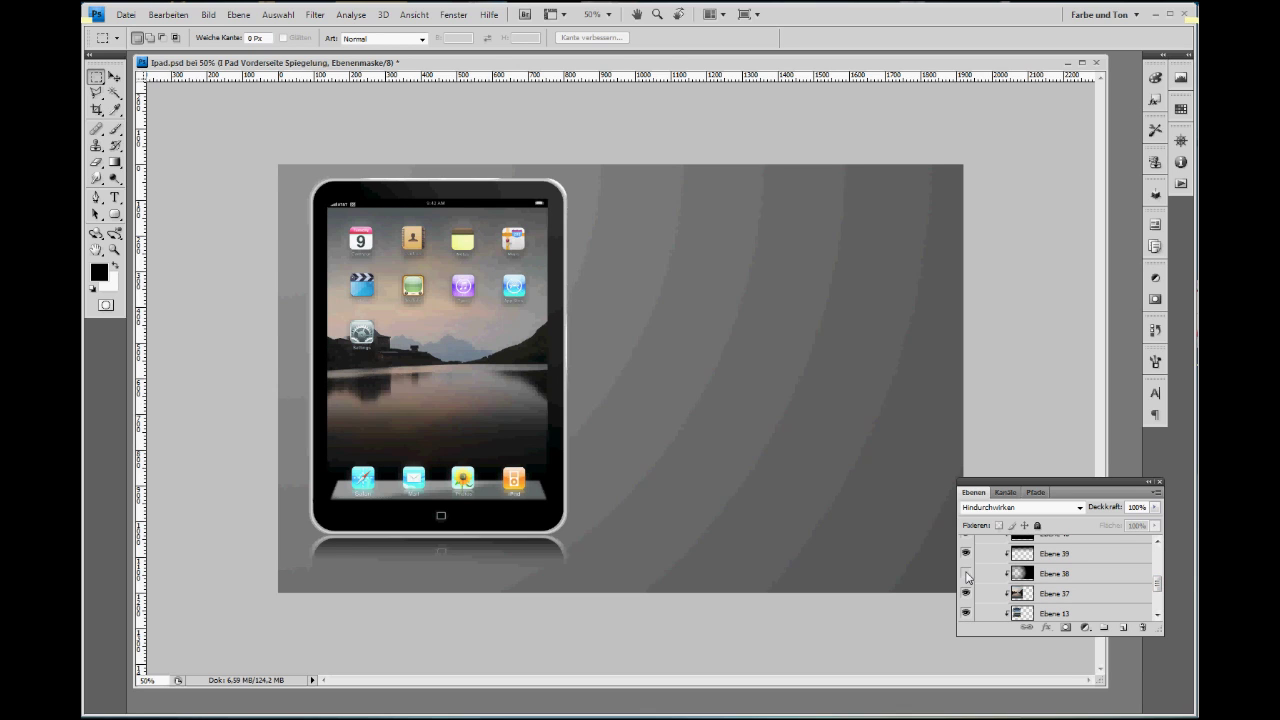
left_click(966, 574)
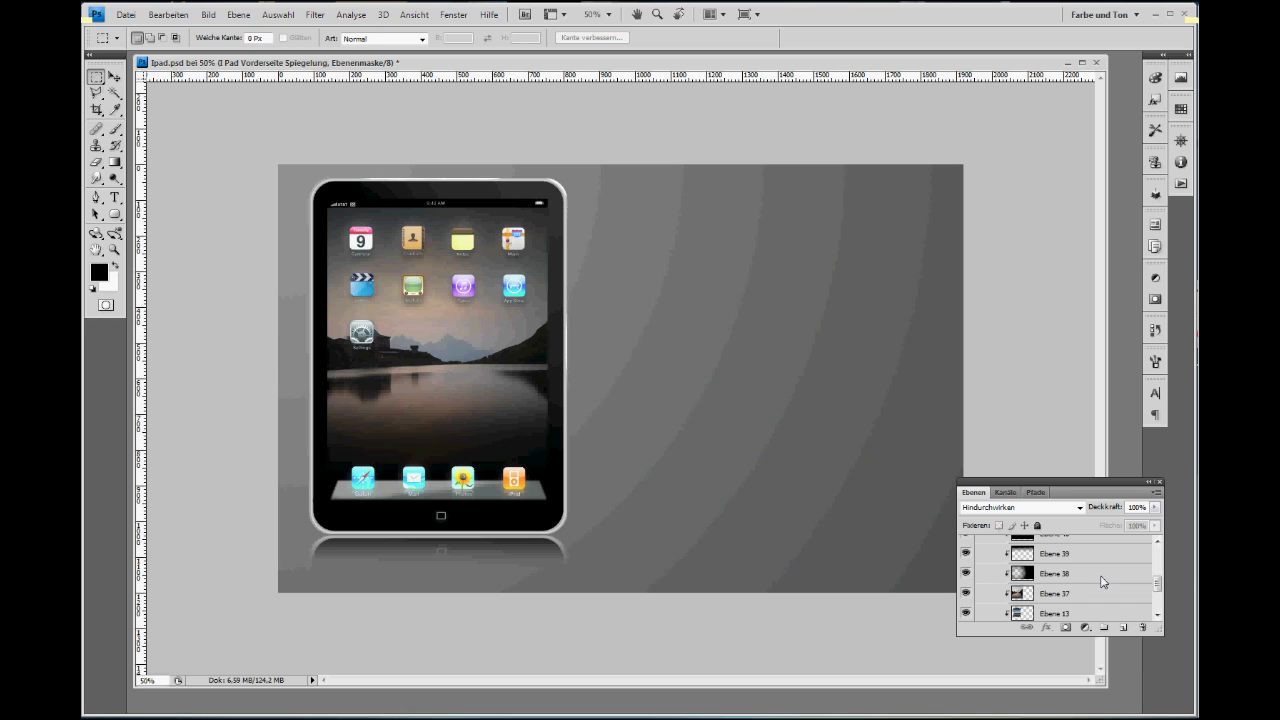
left_click_drag(1157, 590, 1154, 567)
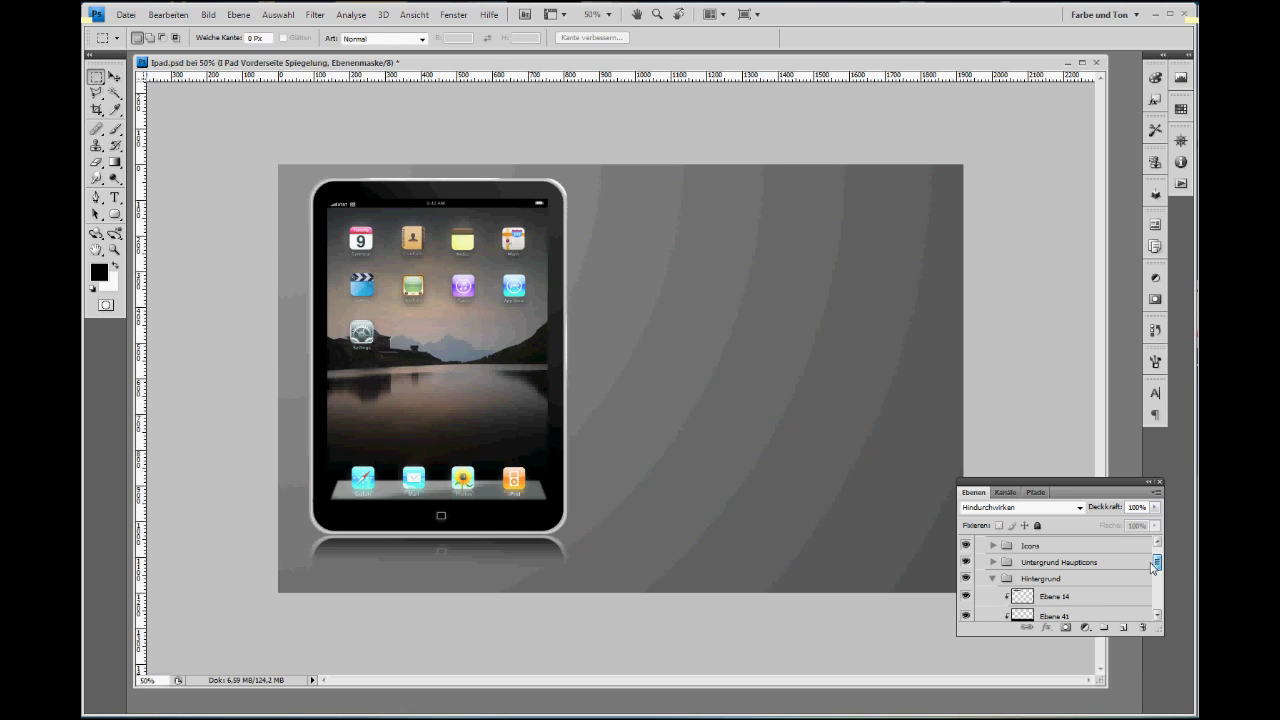
left_click(993, 578)
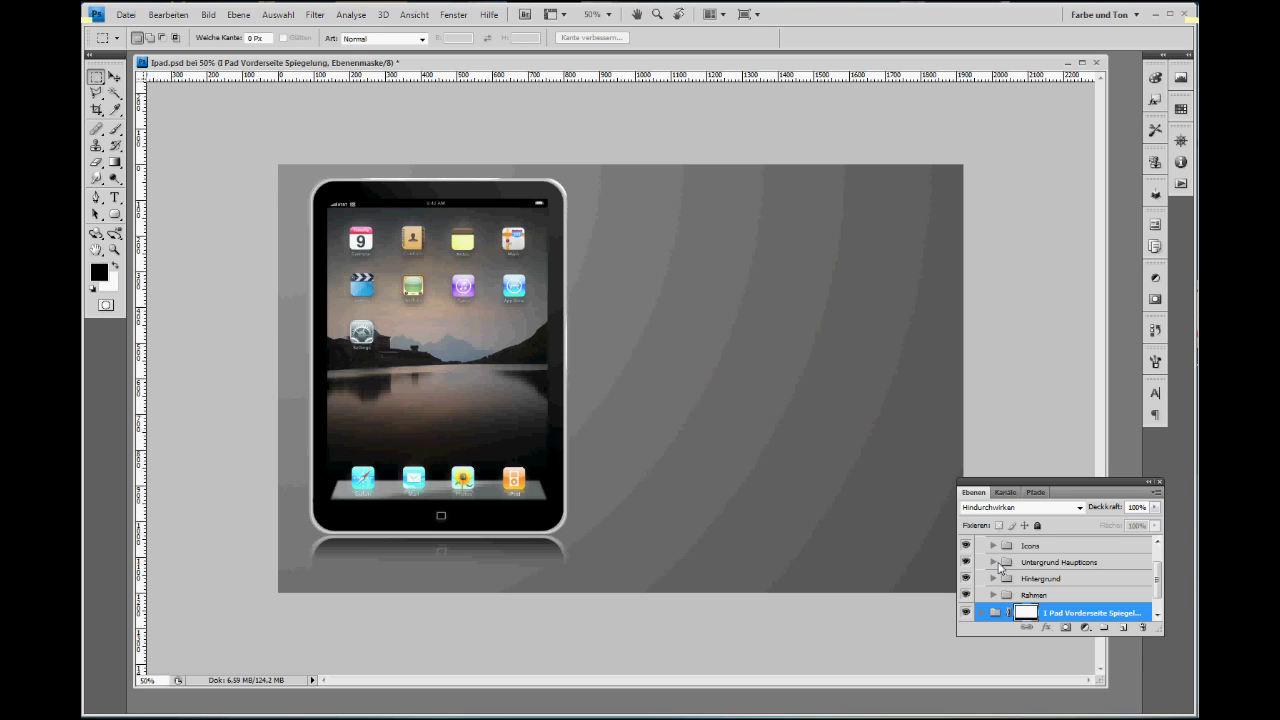
left_click(993, 562)
left_click(966, 580)
left_click(966, 580)
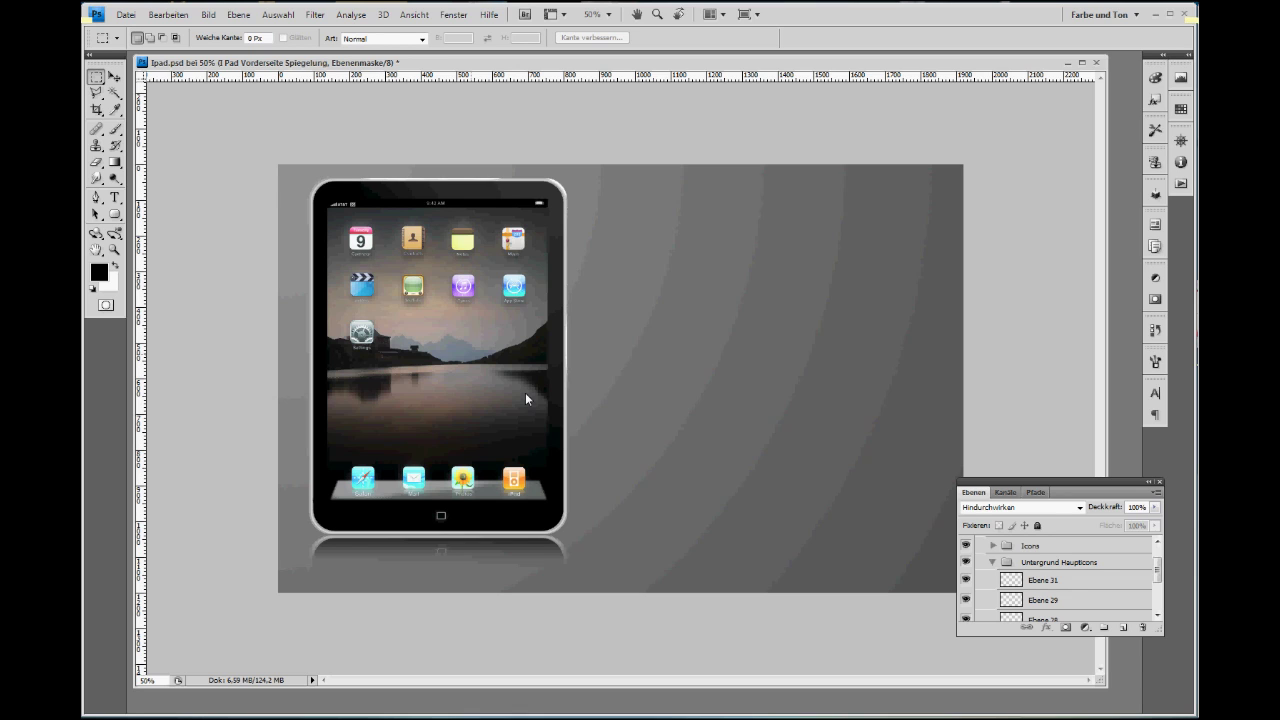
scroll(1157, 572, "down", 1)
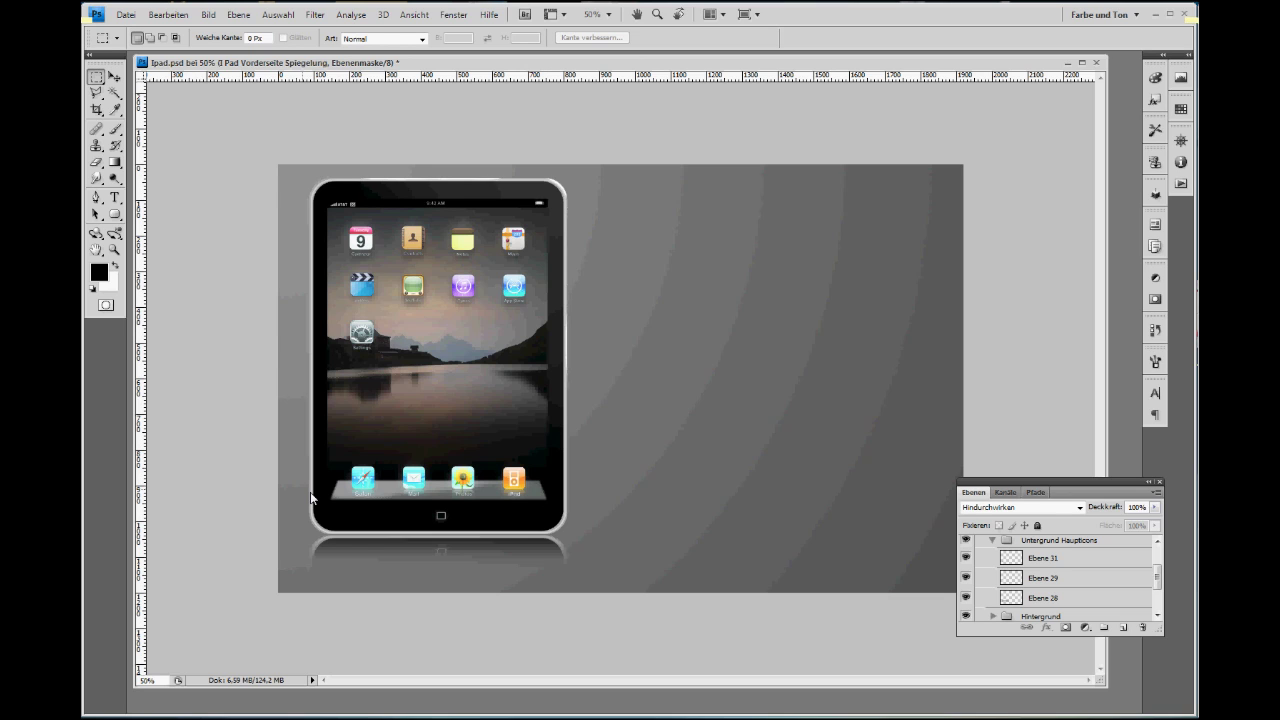
left_click(967, 578)
left_click(967, 578)
left_click_drag(388, 466, 463, 499)
left_click(465, 449)
left_click(993, 541)
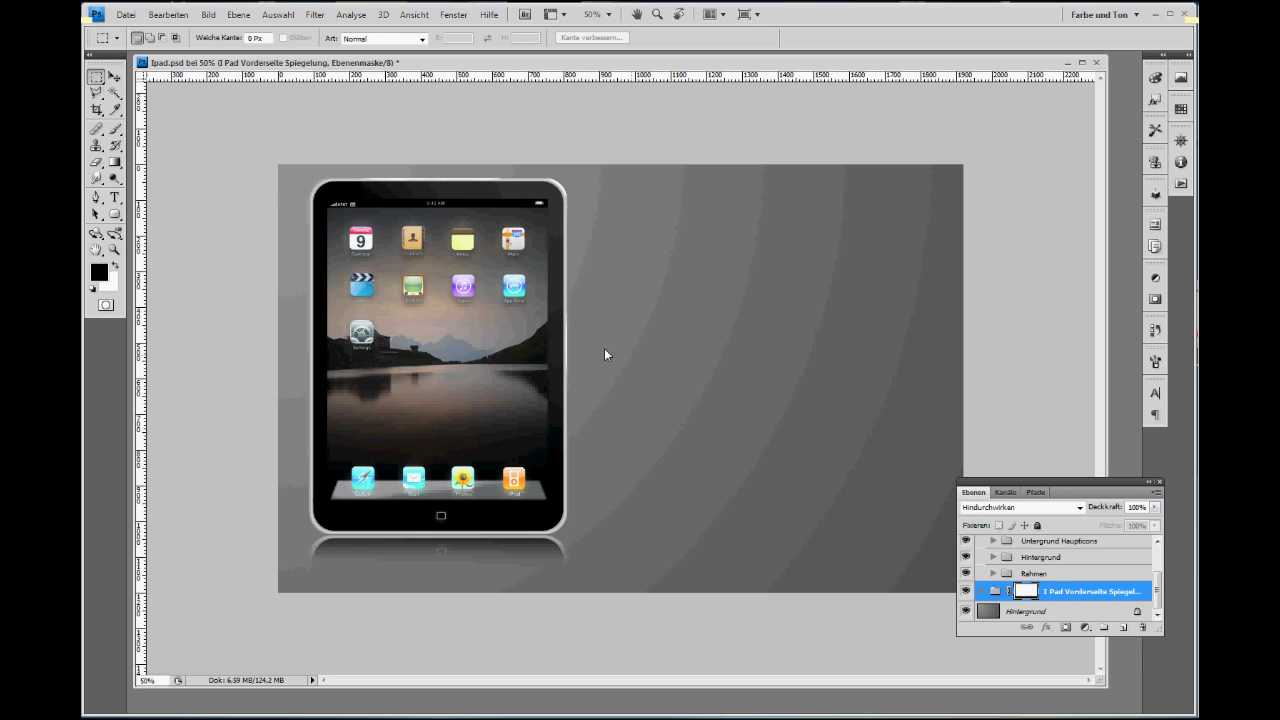
Step: Pull a horizontal guide onto the mockup, then hide guides via Extras anzeigen
mouse_move(310, 75)
left_mouse_down()
mouse_move(352, 494)
mouse_move(371, 517)
mouse_move(507, 379)
left_mouse_up()
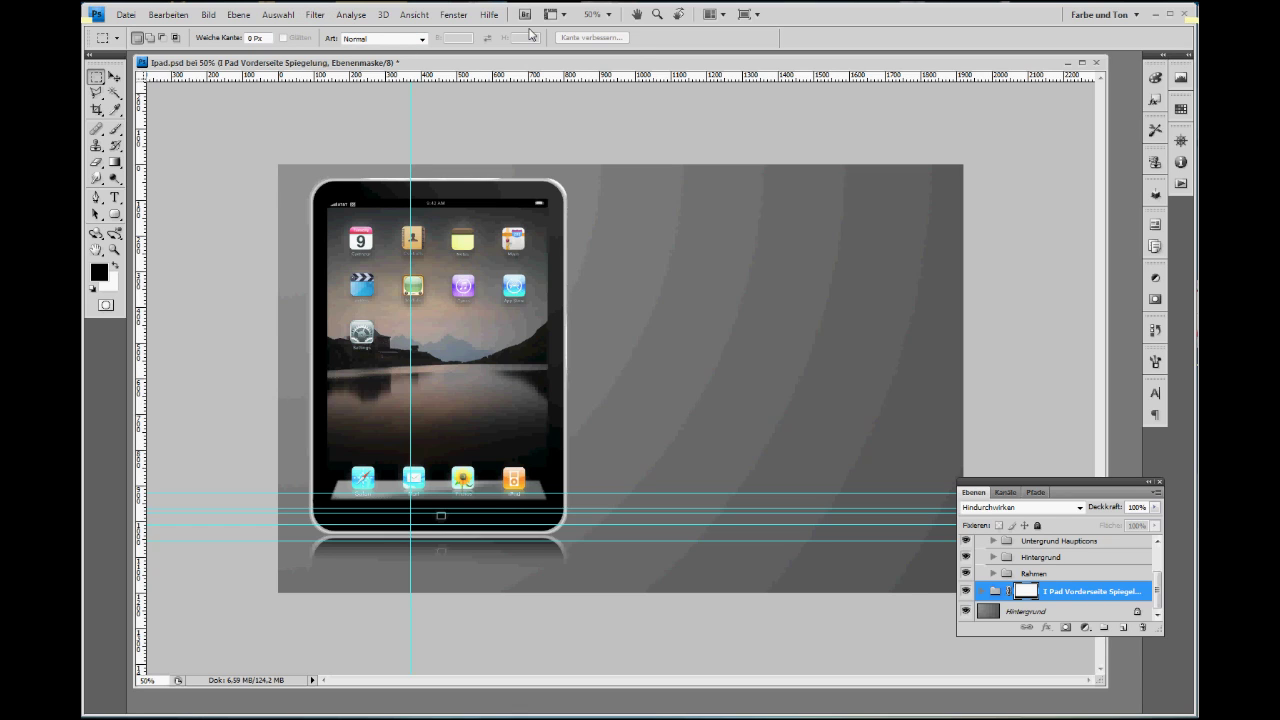
left_click(554, 14)
left_click(597, 32)
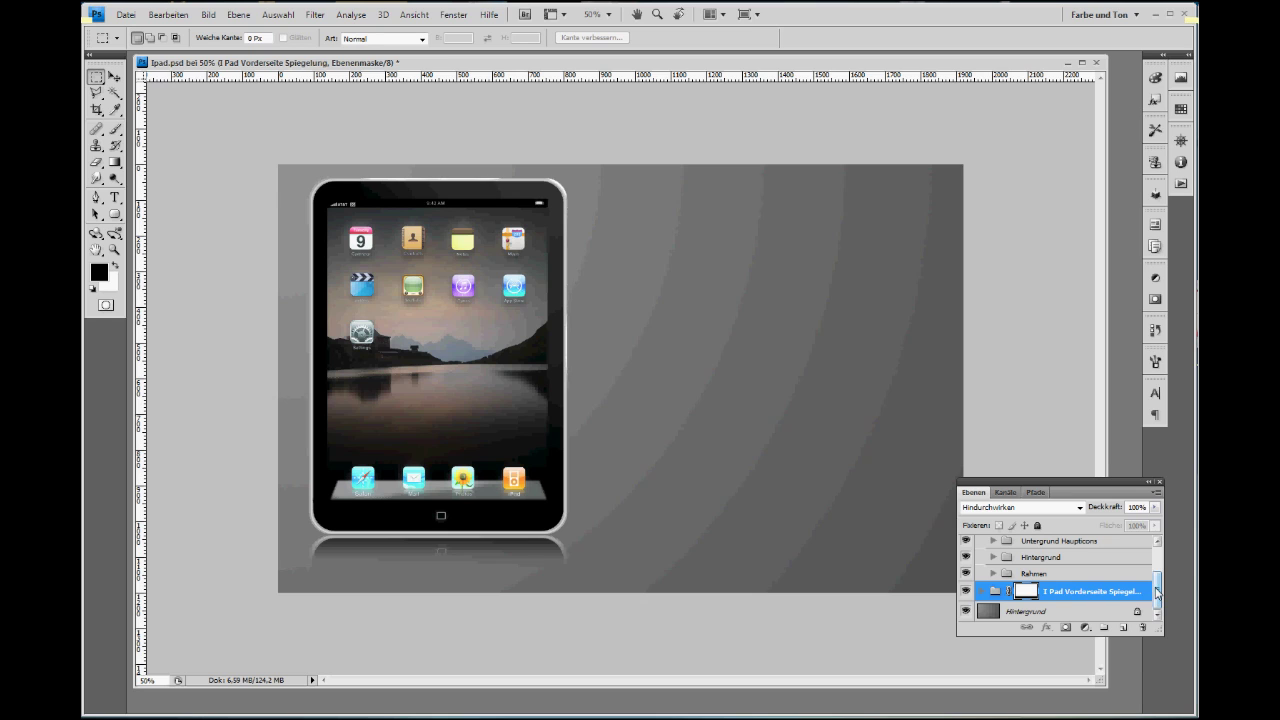
Step: Expand the Kopfzeile group to view Ebene 17, 16 and 15
left_click_drag(1156, 600, 1150, 566)
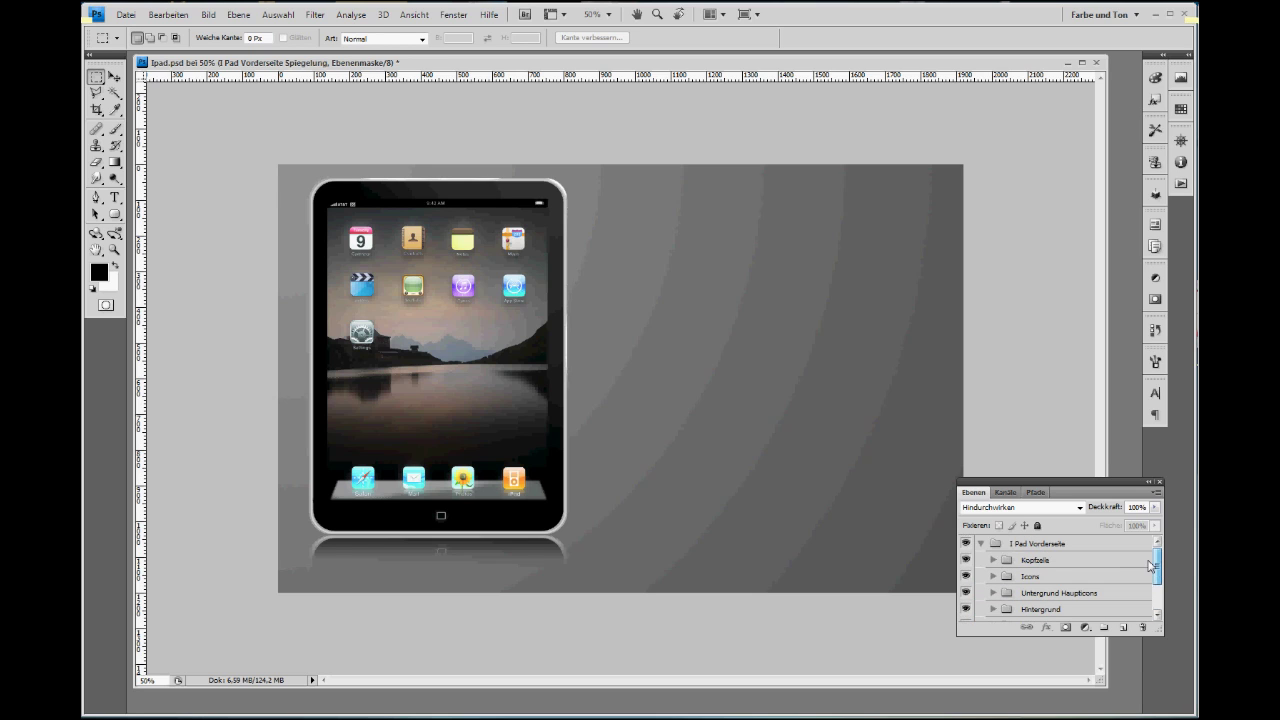
left_click(993, 560)
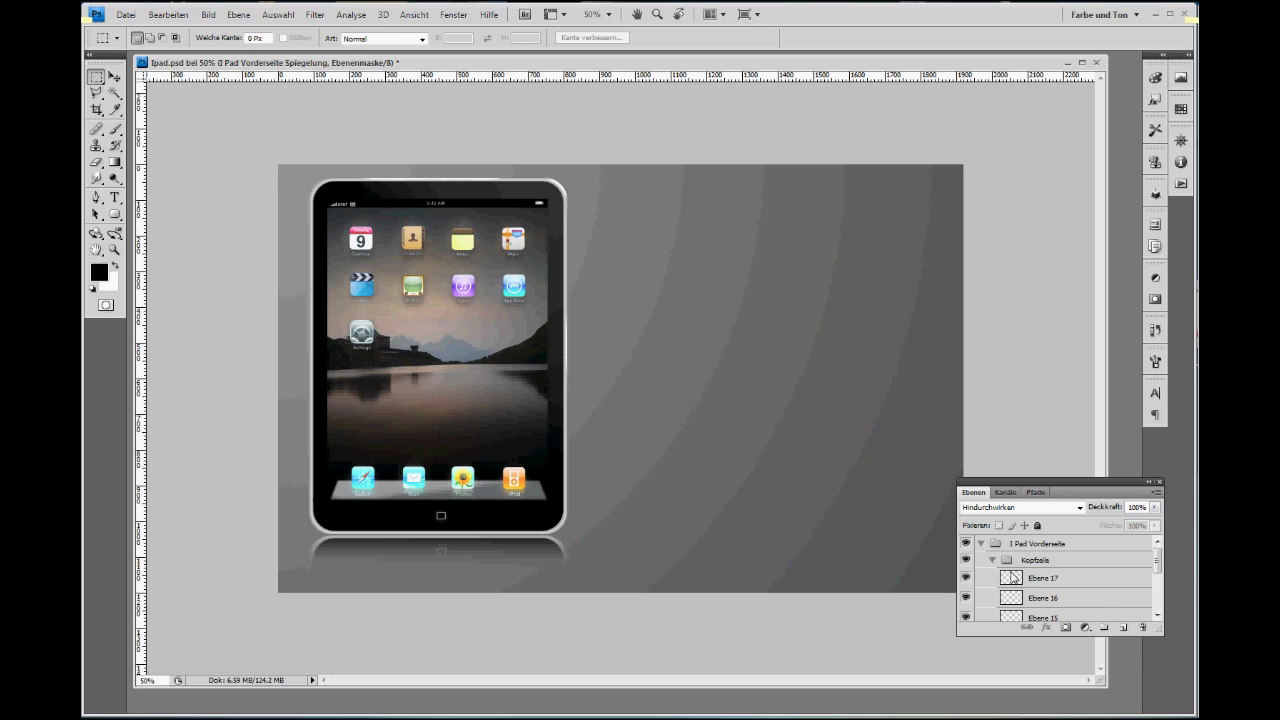
mouse_move(1157, 567)
left_mouse_down()
mouse_move(1157, 587)
mouse_move(1157, 569)
left_mouse_up()
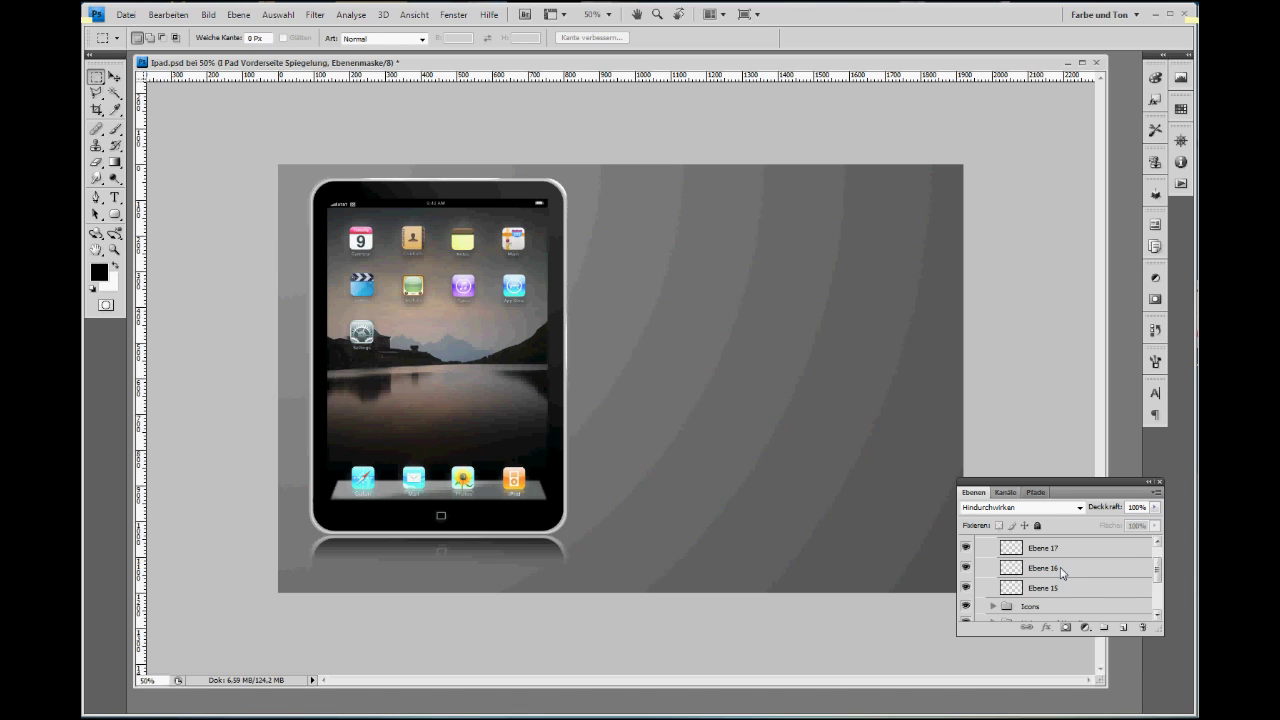
scroll(1062, 572, "up", 3)
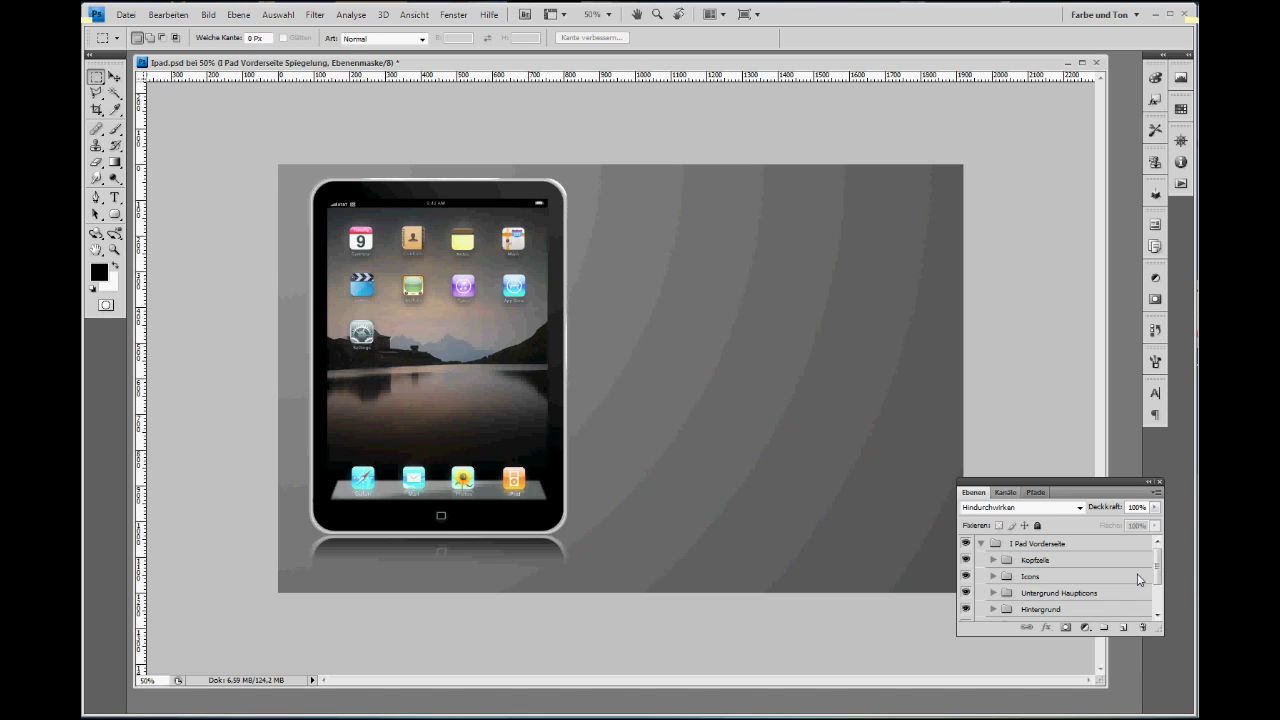
scroll(1157, 574, "down", 1)
scroll(1157, 574, "down", 1)
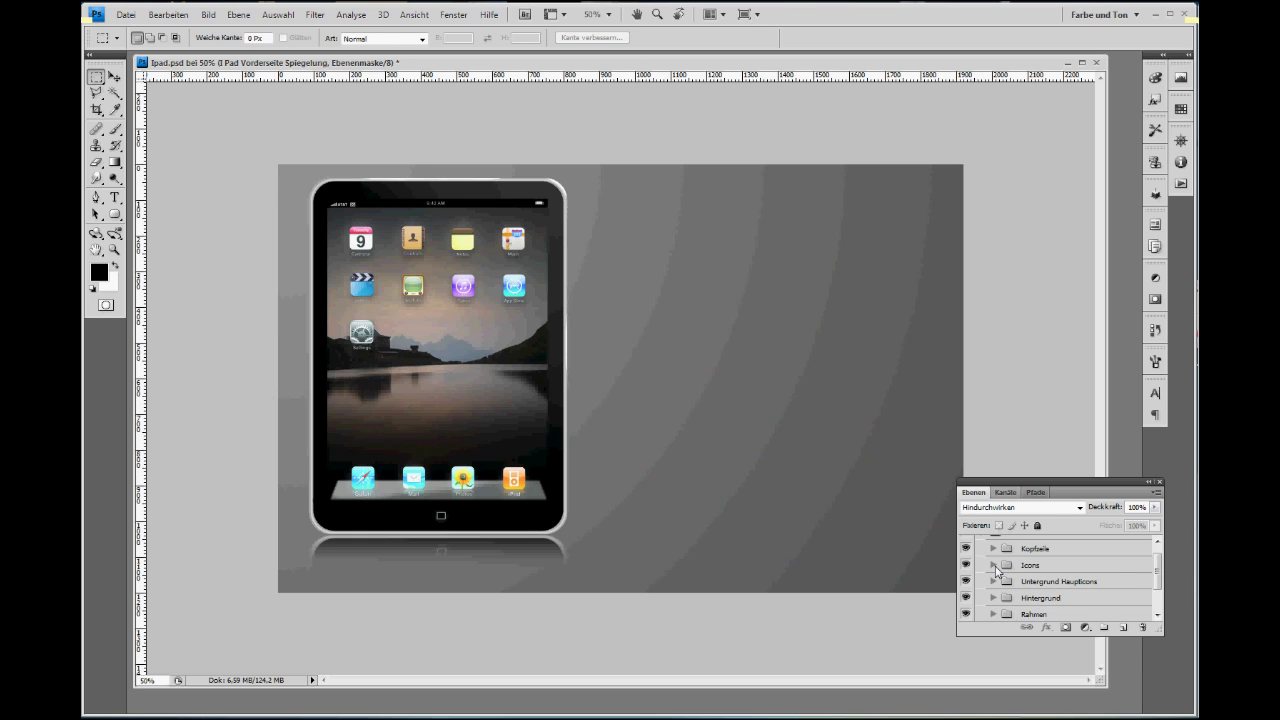
Step: Expand the Icons group and toggle the Icon Glanz gloss layer off and on
left_click(993, 565)
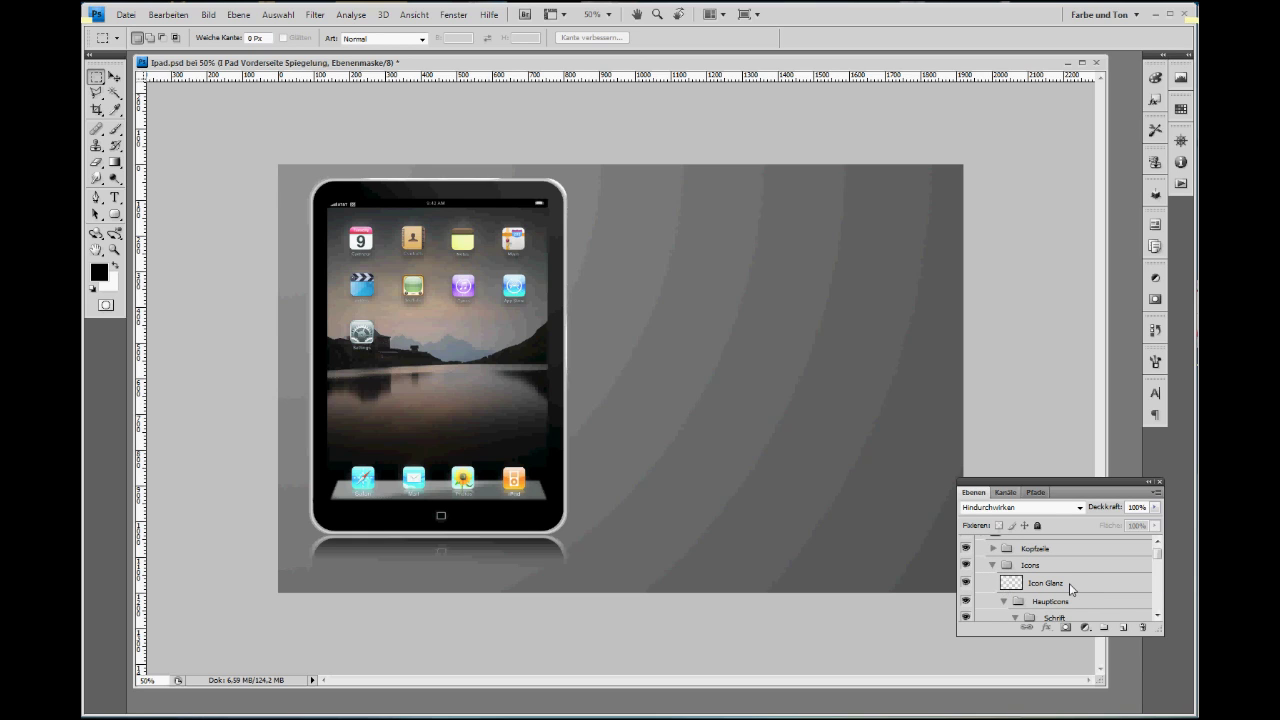
left_click(966, 583)
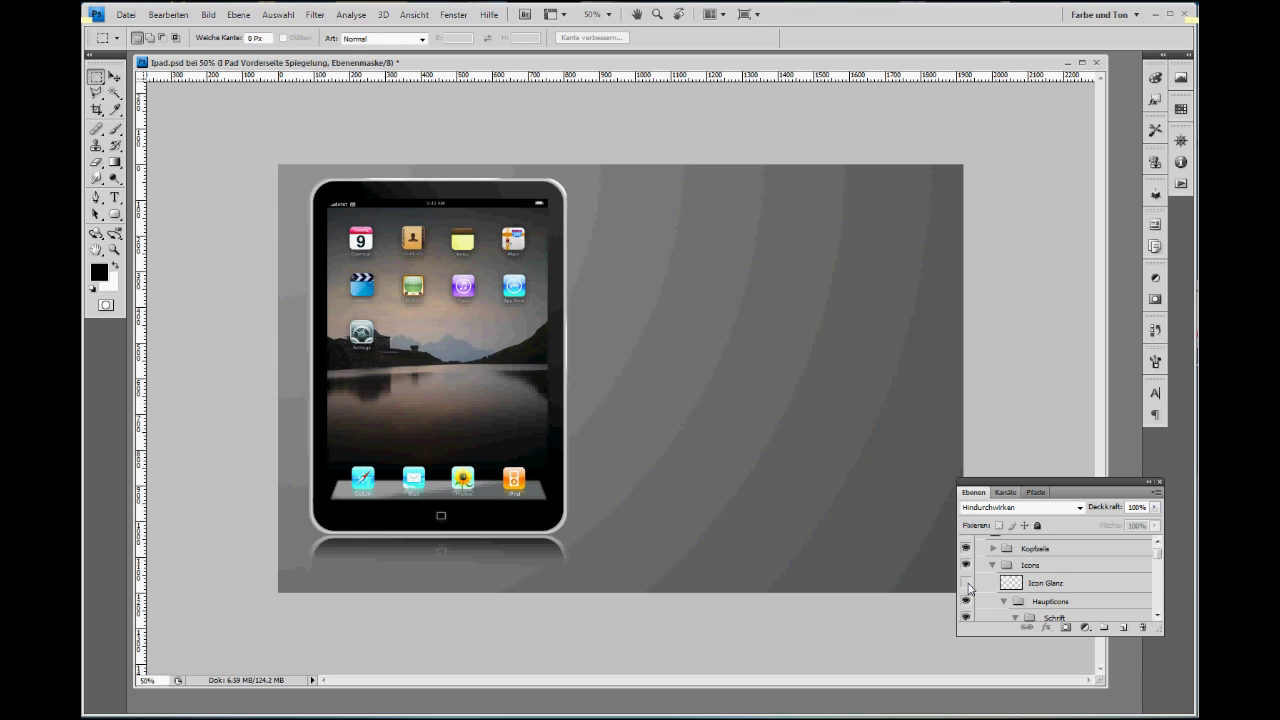
left_click(966, 583)
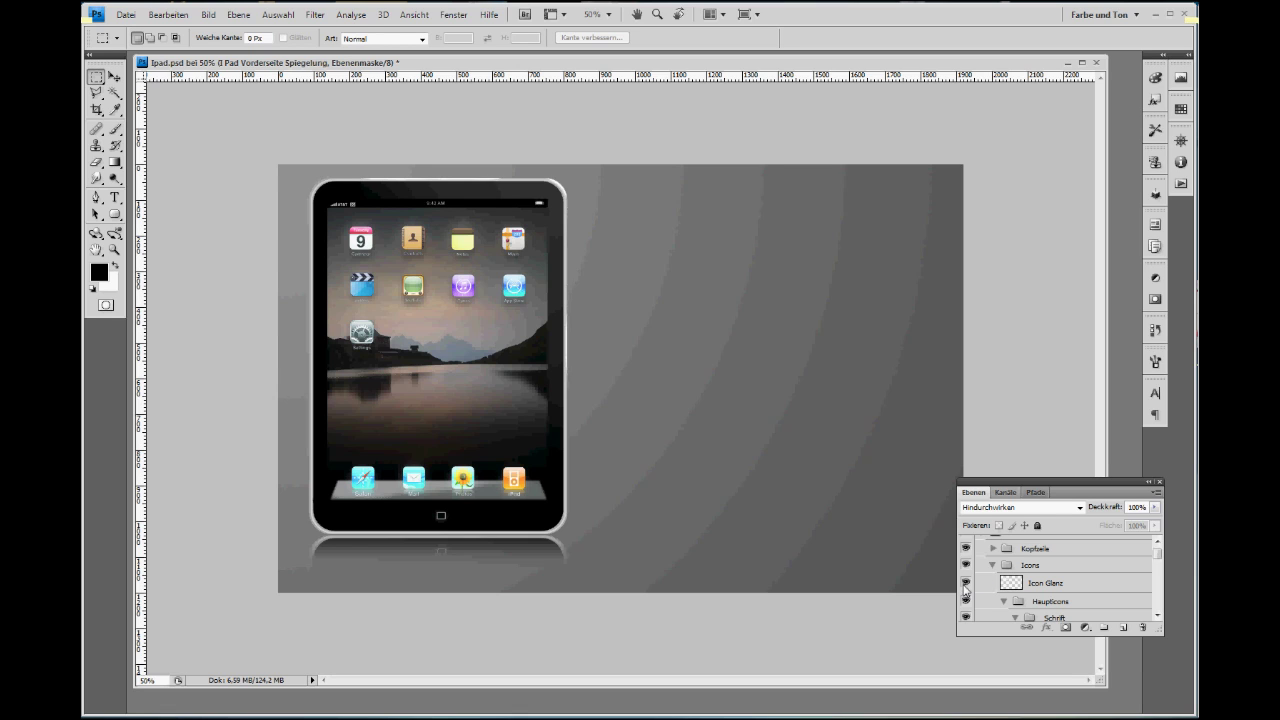
left_click_drag(1157, 552, 1157, 582)
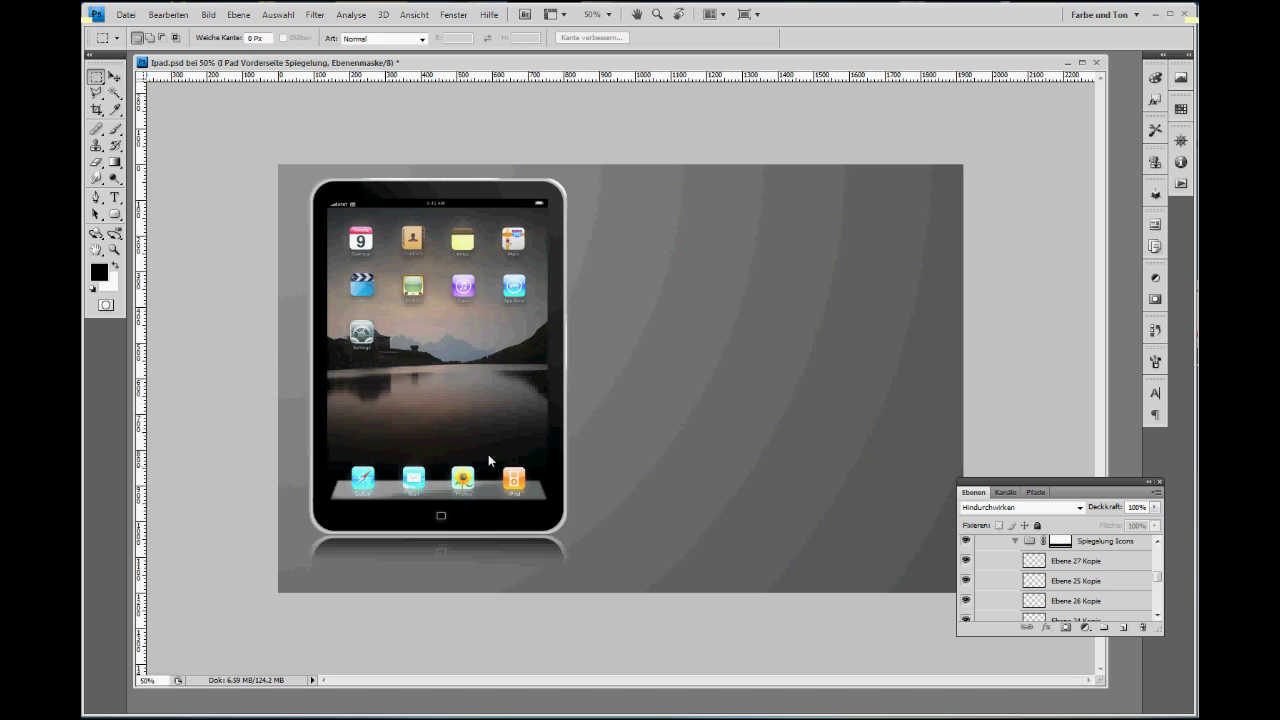
scroll(1100, 580, "down", 3)
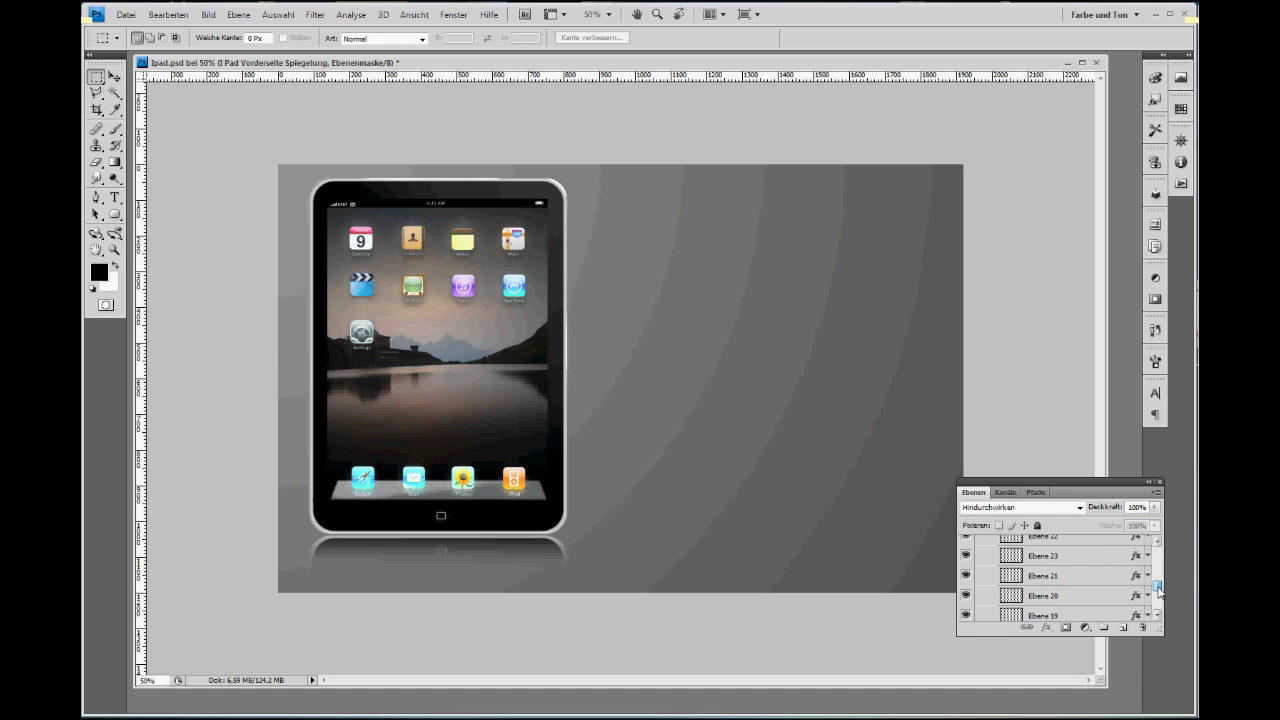
left_click(1137, 576)
double_click(1137, 577)
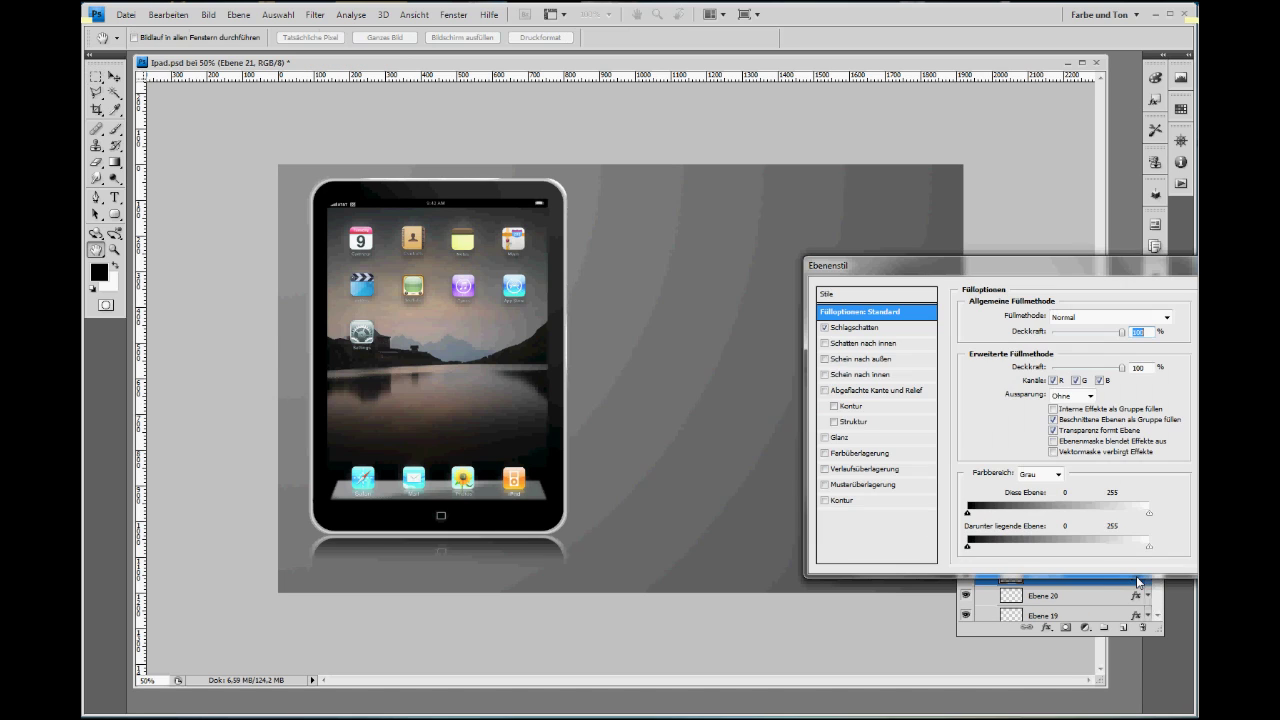
left_click(850, 330)
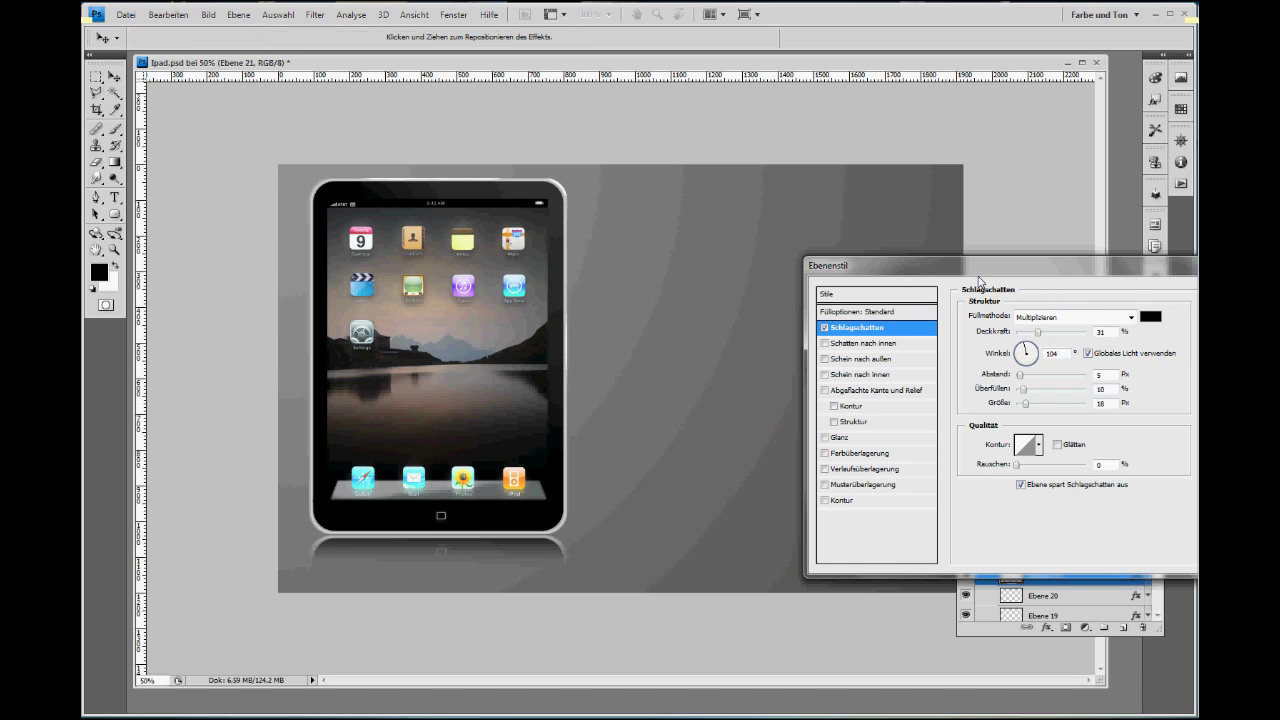
left_click_drag(979, 282, 904, 291)
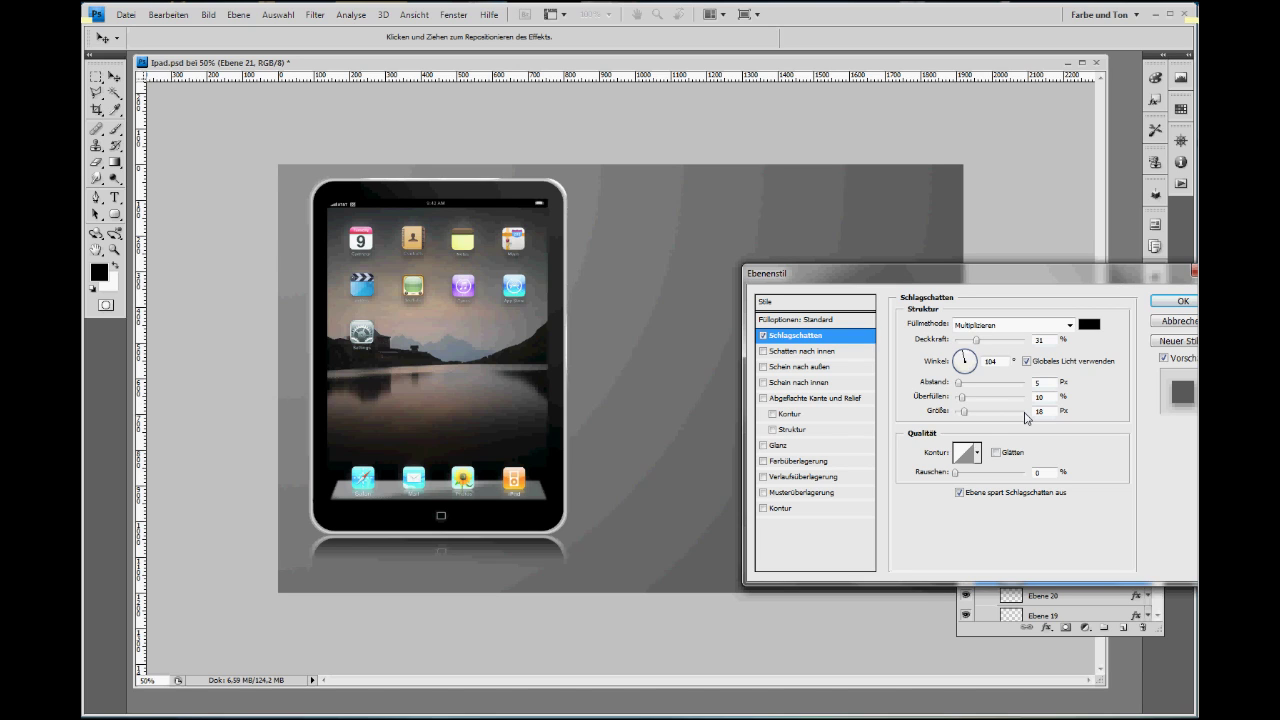
left_click(1180, 321)
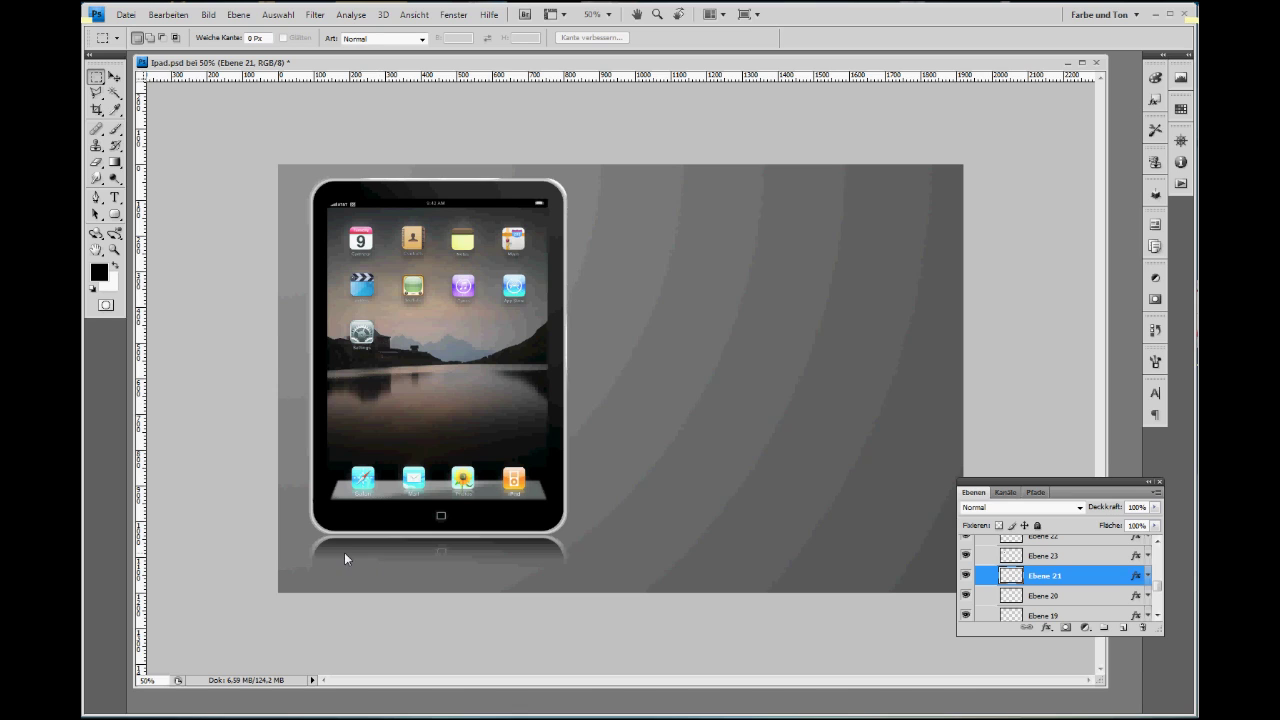
Step: Collapse the Icons group and then the I Pad Vorderseite group
left_click_drag(1163, 585, 1160, 545)
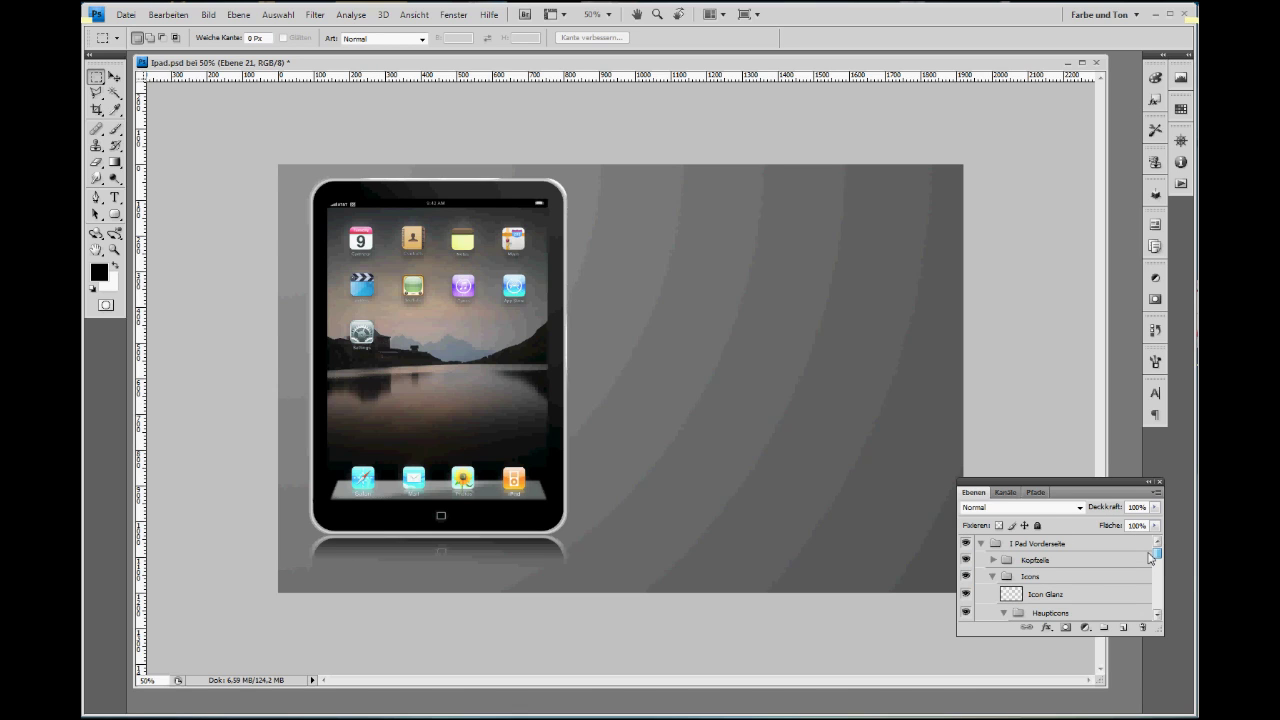
left_click(993, 576)
left_click(981, 543)
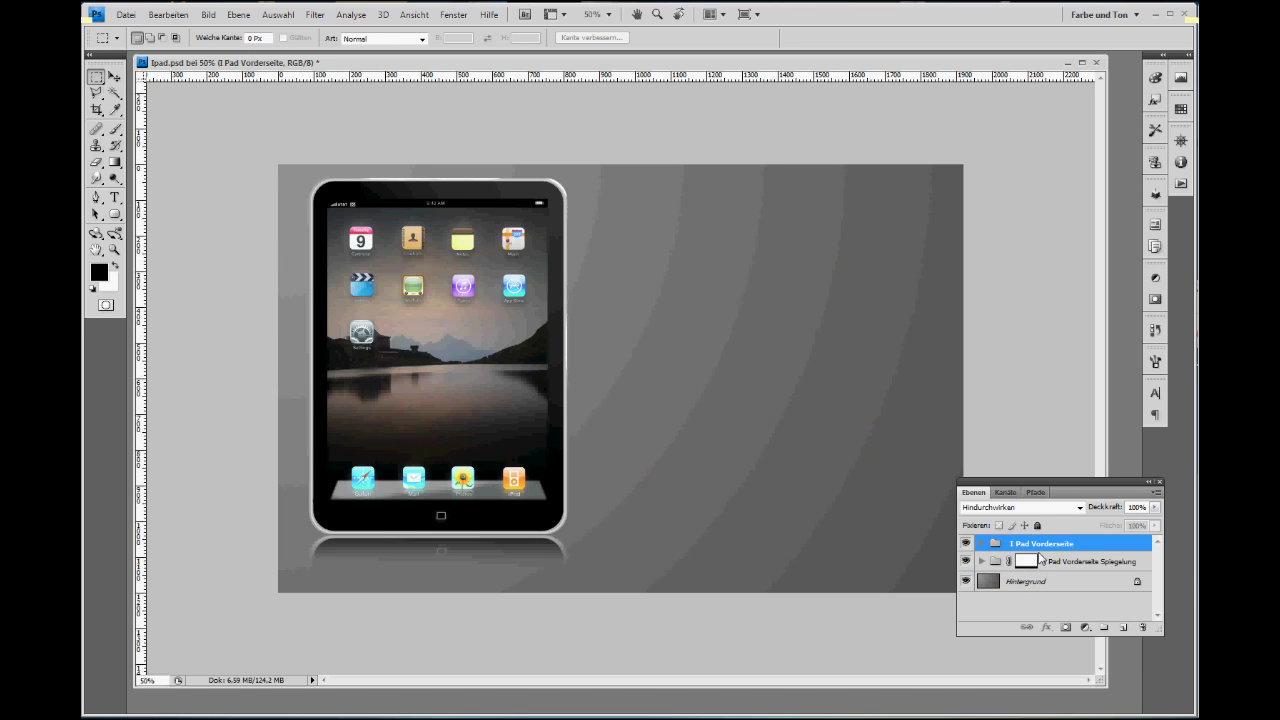